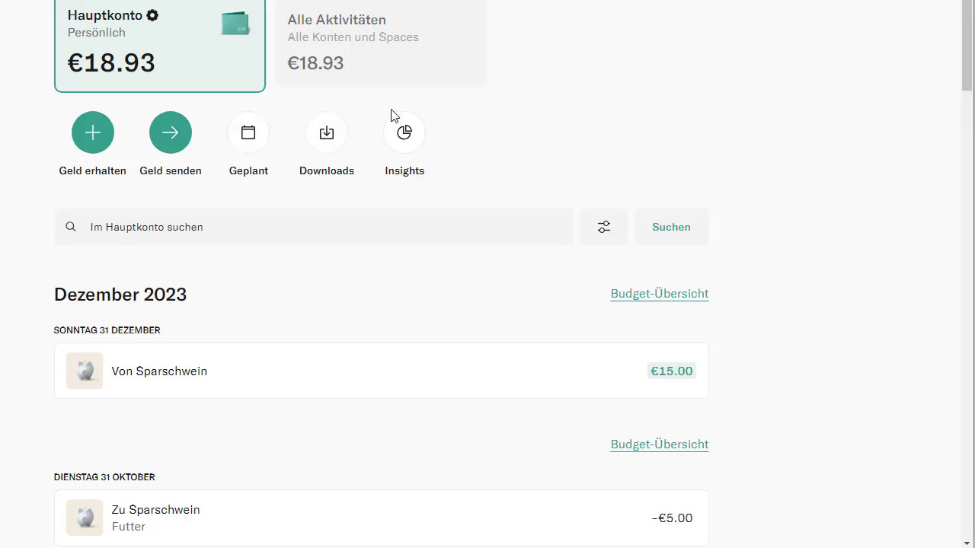
Step: Export the N26 transactions from 2024-01-12 to 2024-01-13 as a CSV from the Downloads page
click(327, 134)
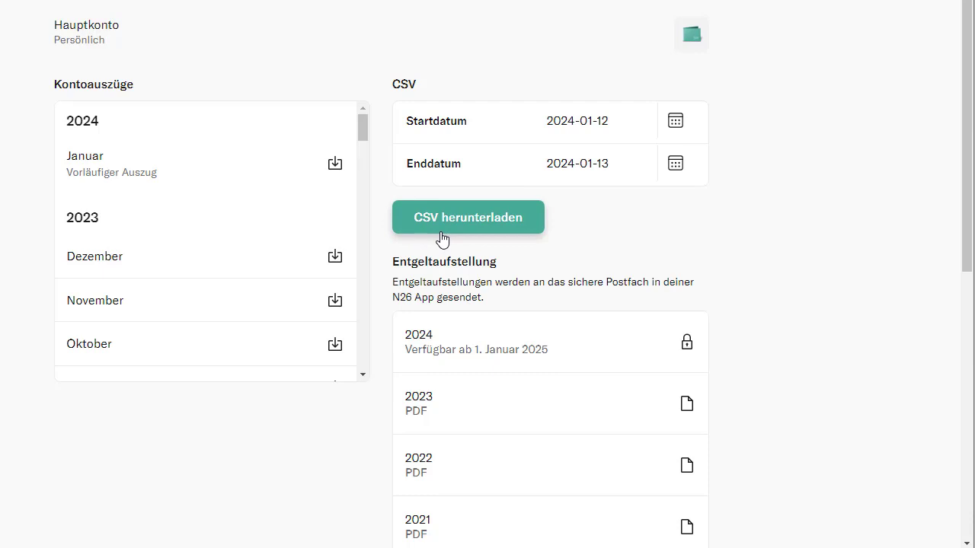
click(441, 233)
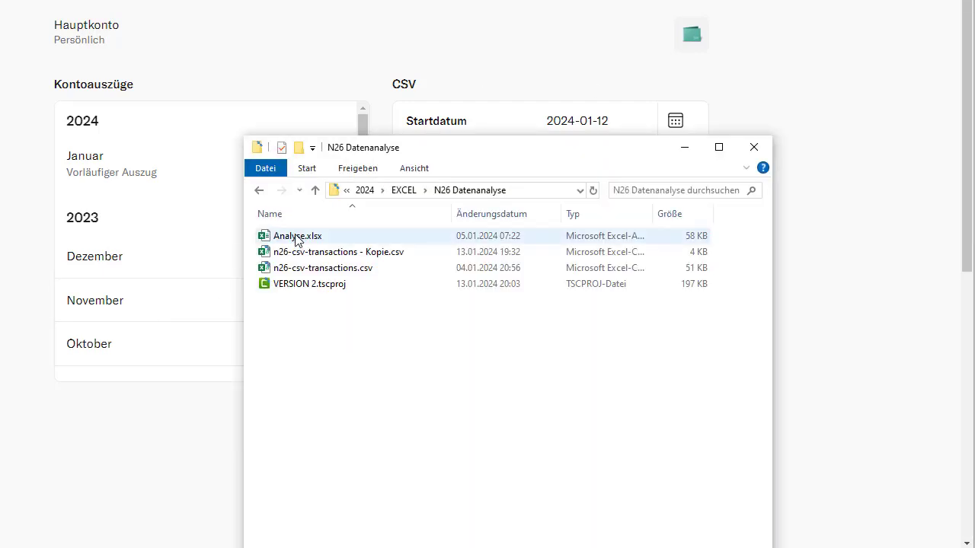
Step: Select n26-csv-transactions - Kopie.csv in N26 Datenanalyse and bring its Excel workbook forward
click(361, 252)
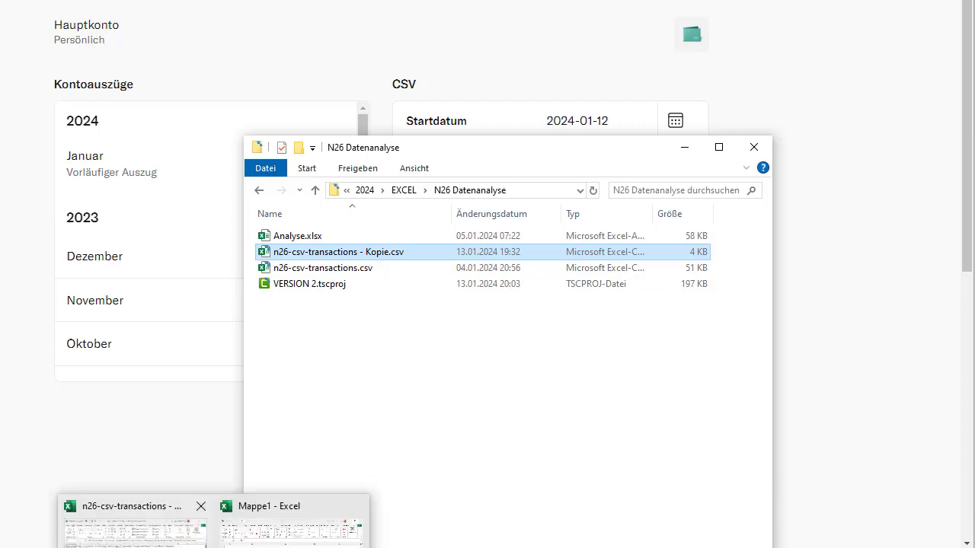
click(130, 518)
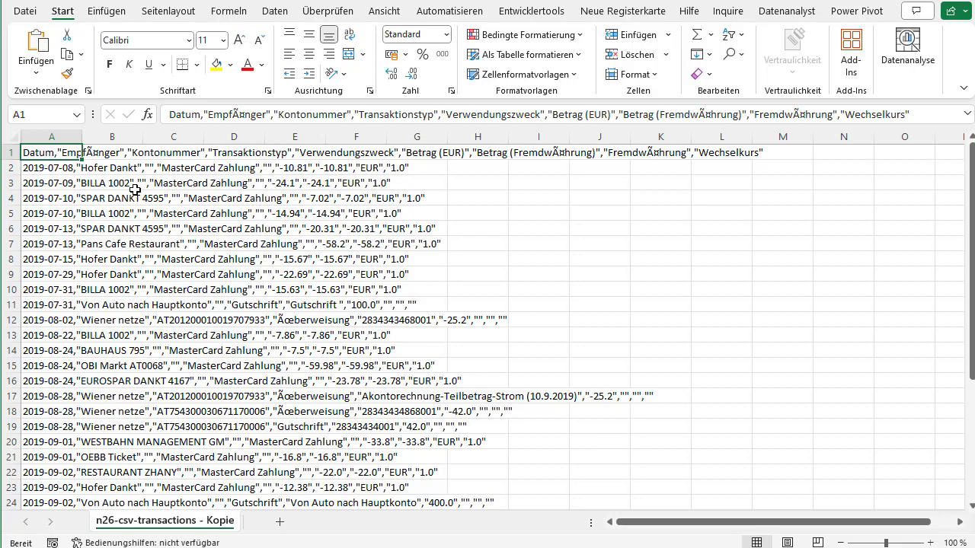
click(52, 152)
key(ctrl+space)
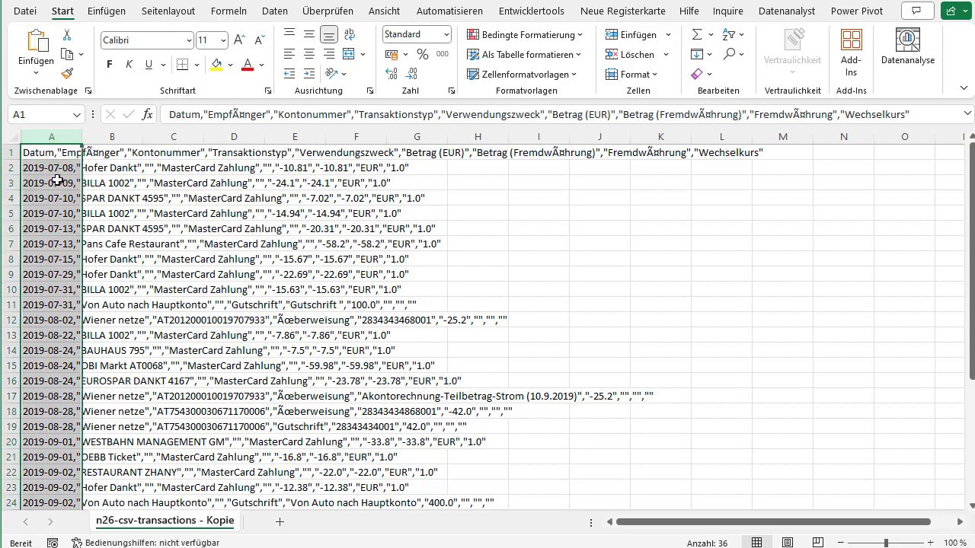
click(41, 156)
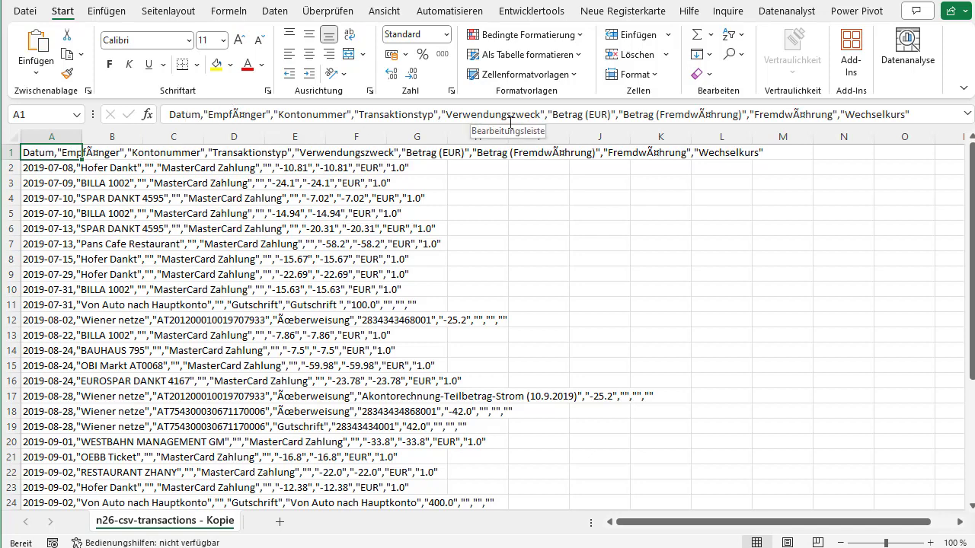
click(44, 166)
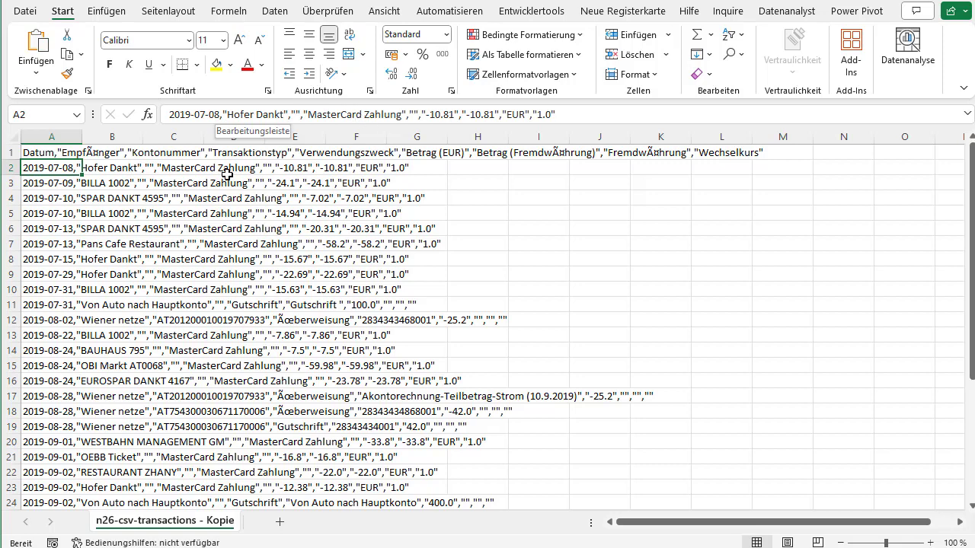
click(53, 196)
click(45, 152)
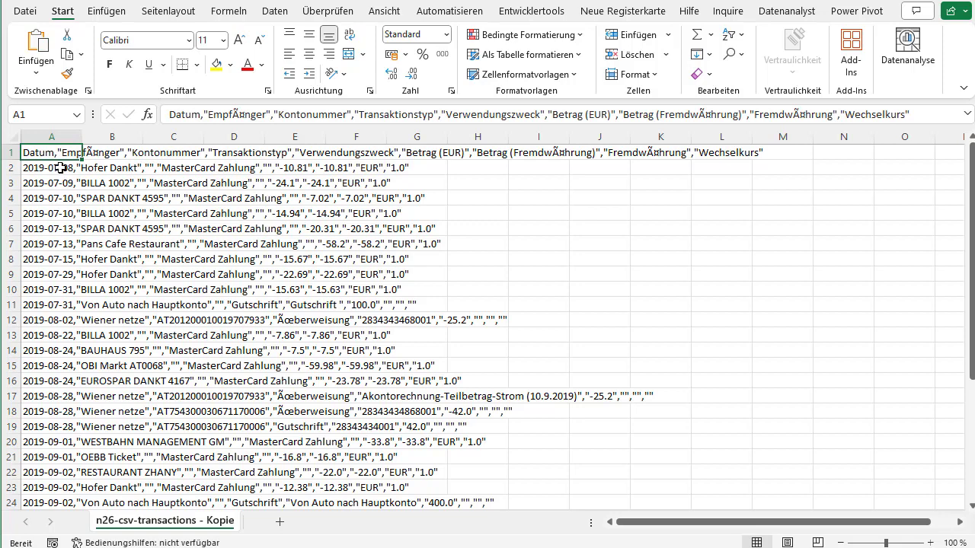
click(52, 138)
click(13, 137)
Step: Paste the sheet's contents into Notepad as plain-text CSV rows
key(ctrl+c)
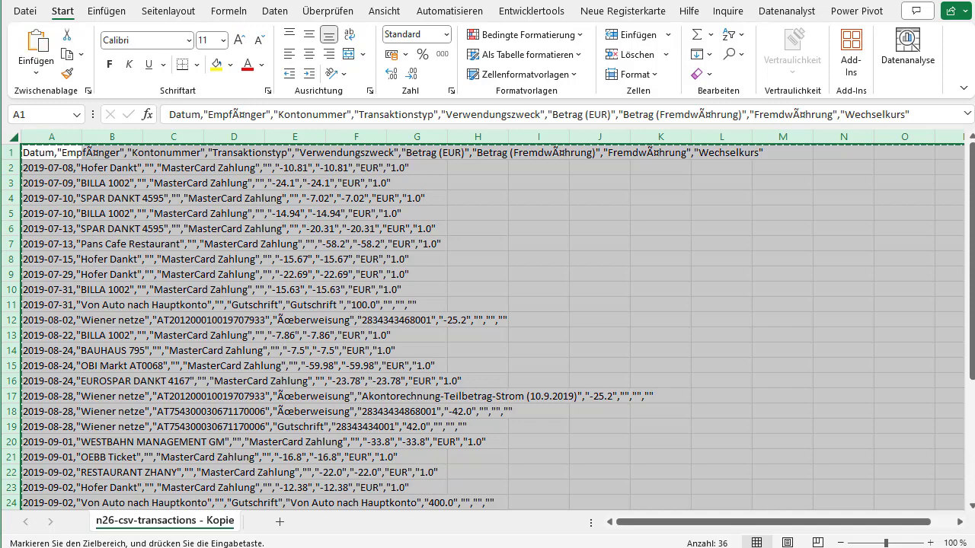
key(alt+Tab)
key(Delete)
key(ctrl+v)
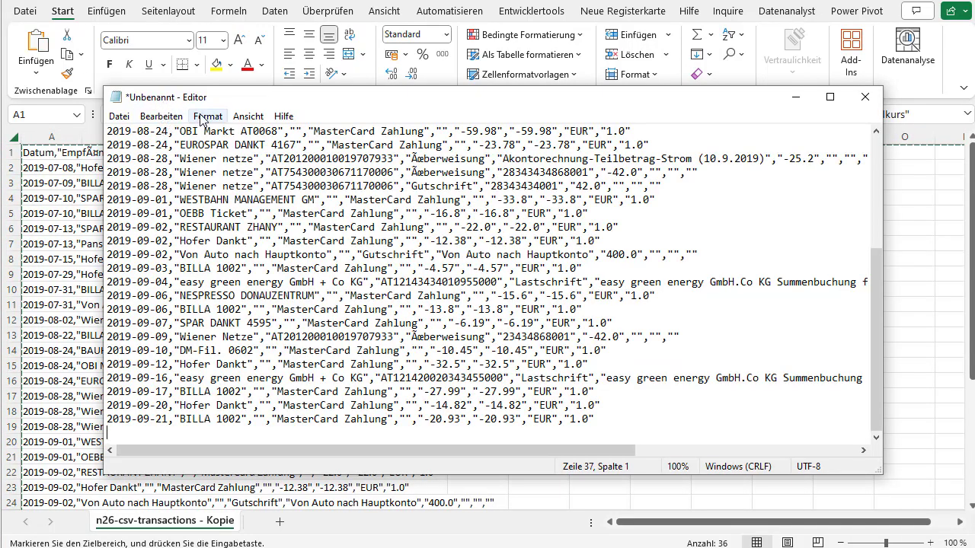
Step: Copy all the plain-text rows from Notepad and switch to the blank Mappe1 workbook
key(ctrl+a)
key(ctrl+c)
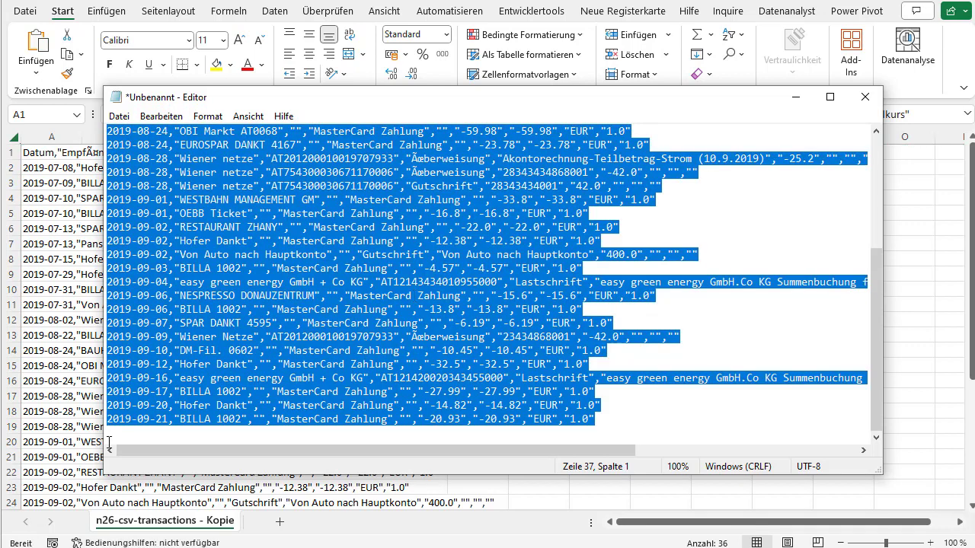
click(216, 547)
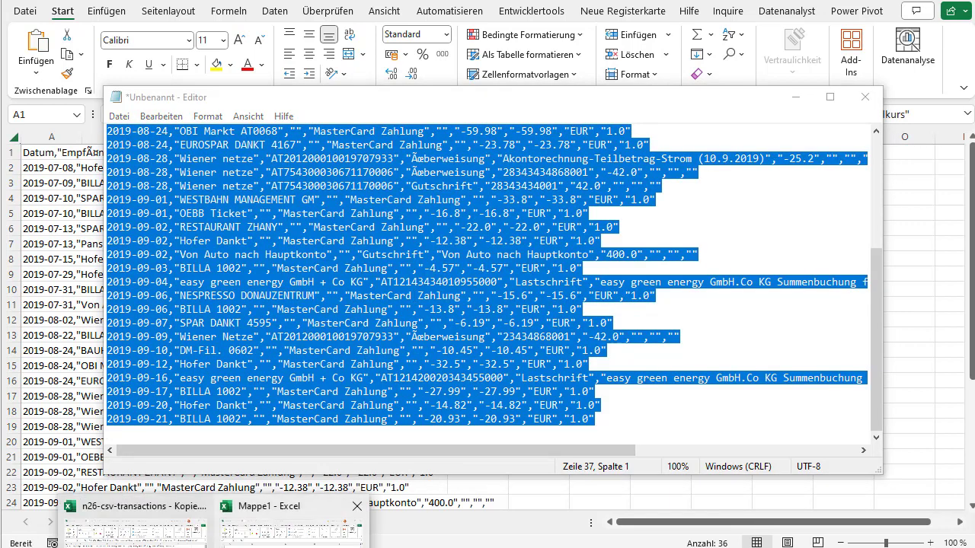
click(289, 530)
scroll(73, 239, up, 2)
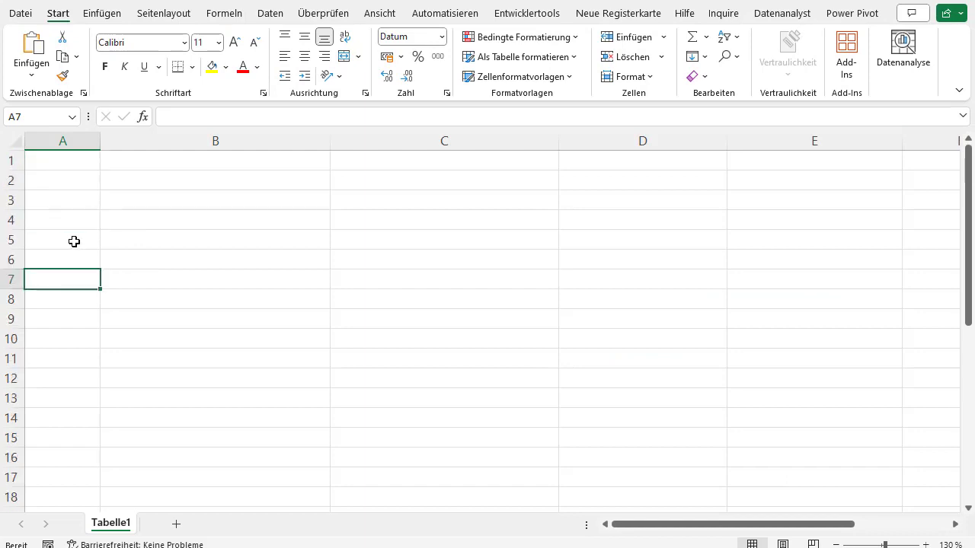
Step: Paste the CSV rows into A1 of Mappe1 and launch Text in Spalten via Alt+T, E
click(66, 163)
key(ctrl+v)
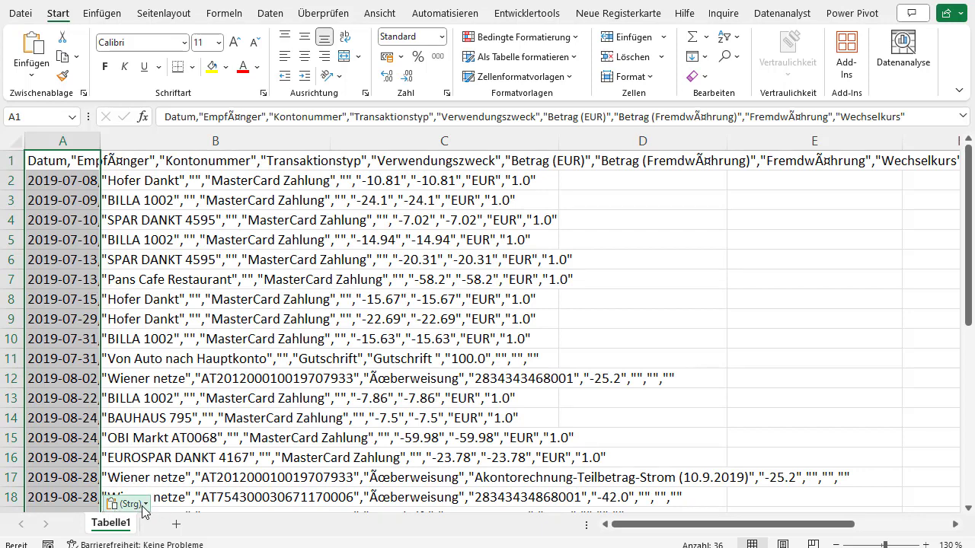
key(Escape)
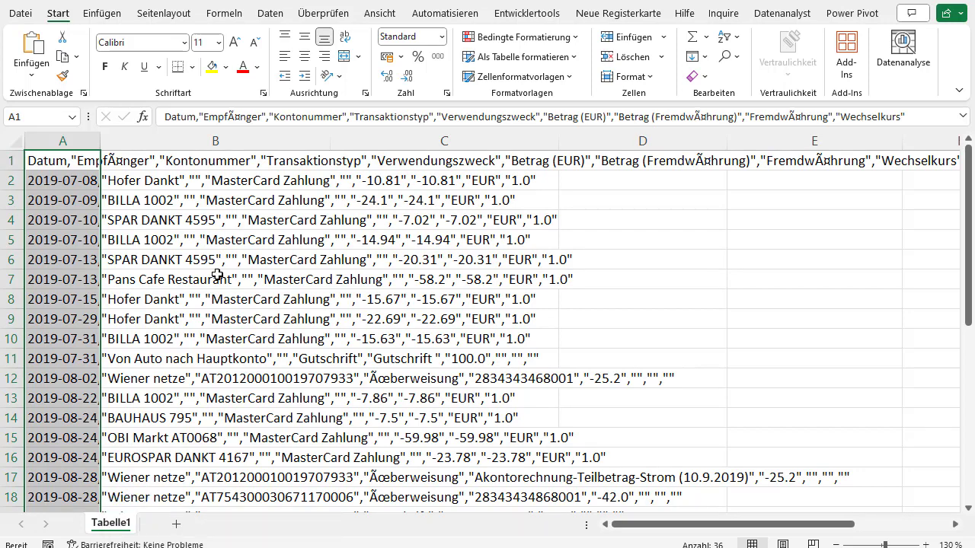
key(alt+t)
key(e)
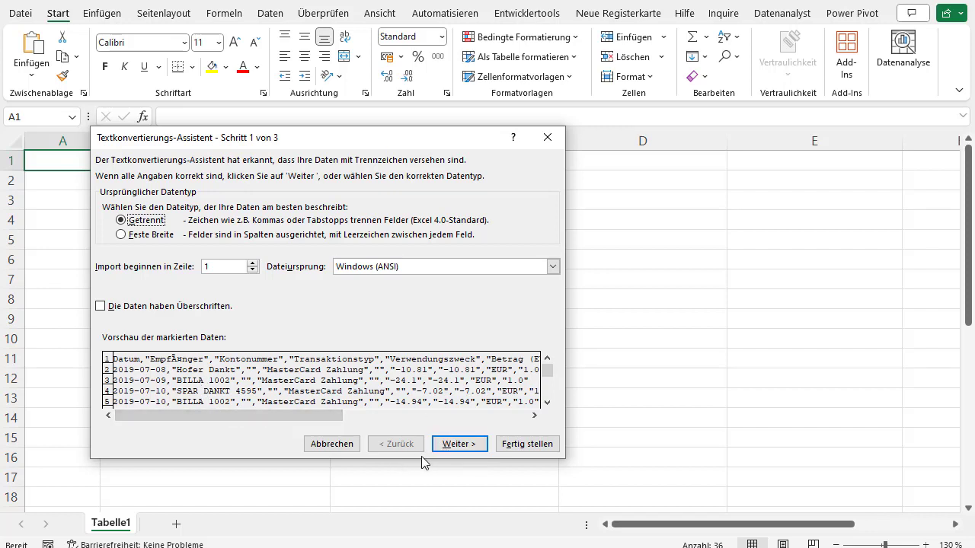
Step: Split the rows at Komma only, not Leerzeichen, into Datum, Empfänger, Kontonummer, Betrag and other columns
click(460, 447)
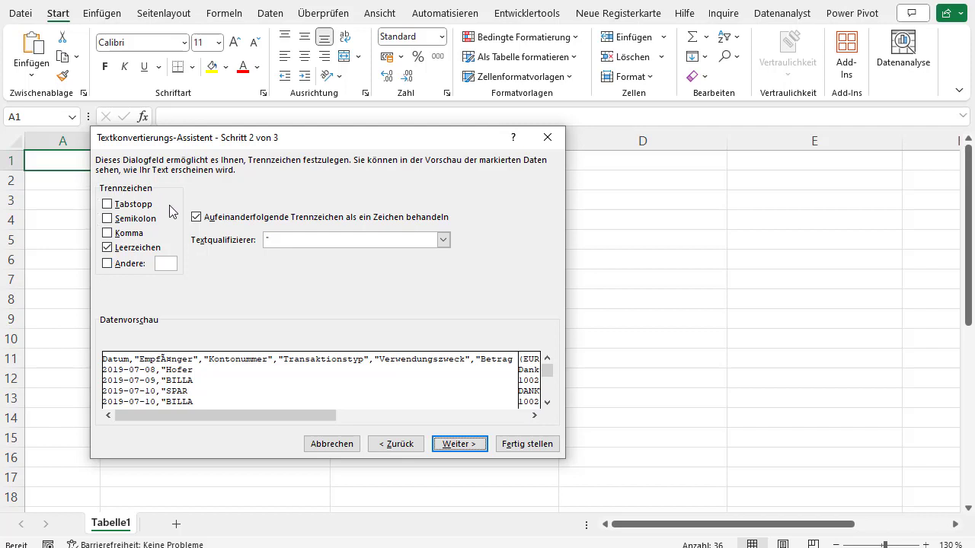
click(125, 233)
click(128, 247)
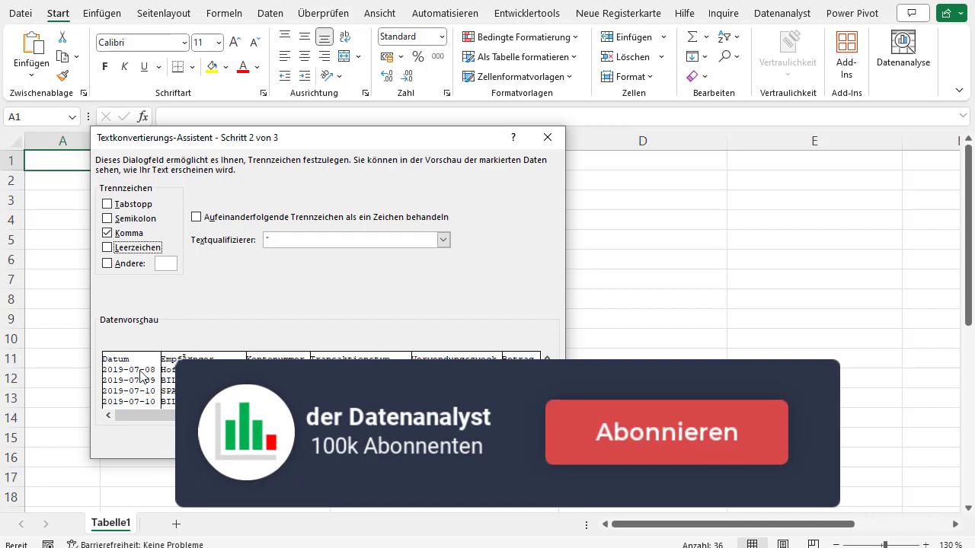
mouse_move(144, 415)
mouse_down()
mouse_move(186, 415)
mouse_move(348, 354)
mouse_up()
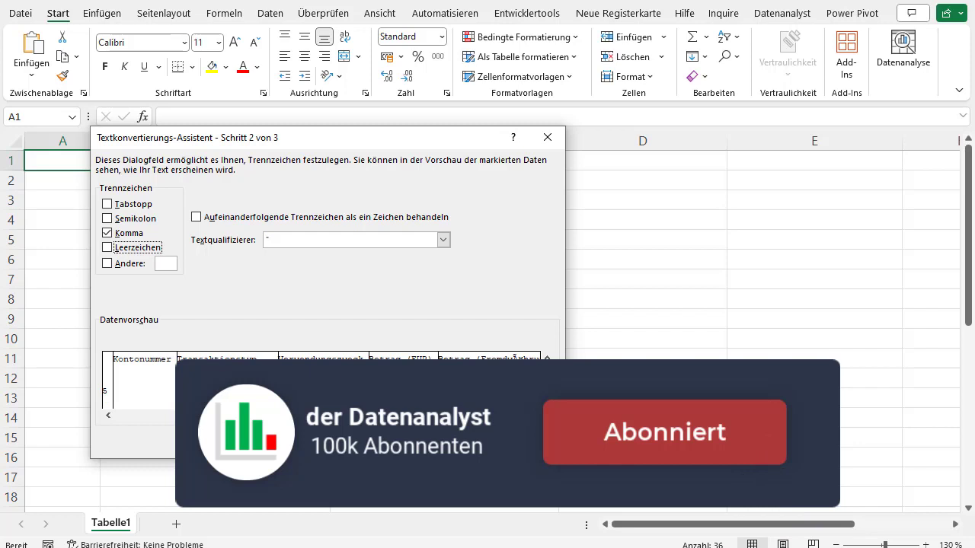
key(Return)
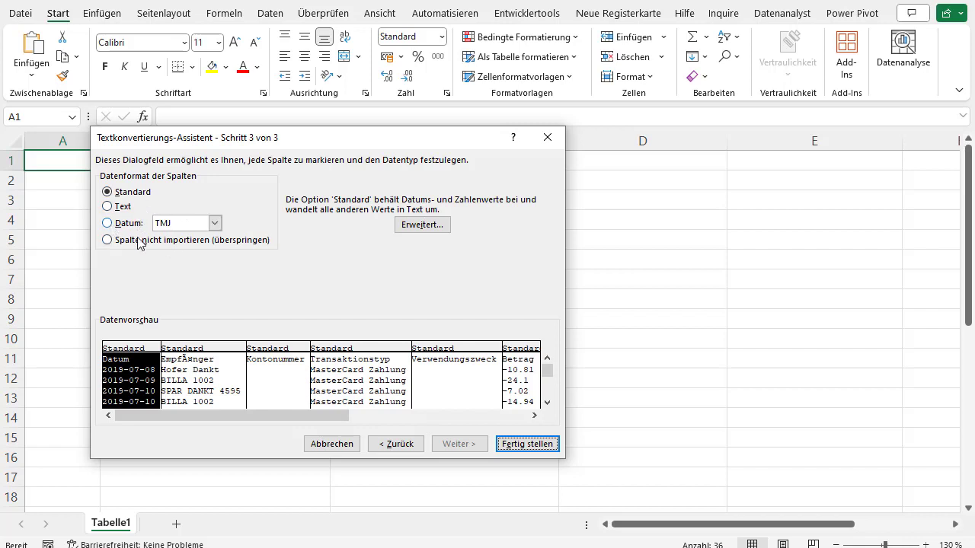
click(531, 448)
key(ctrl+v)
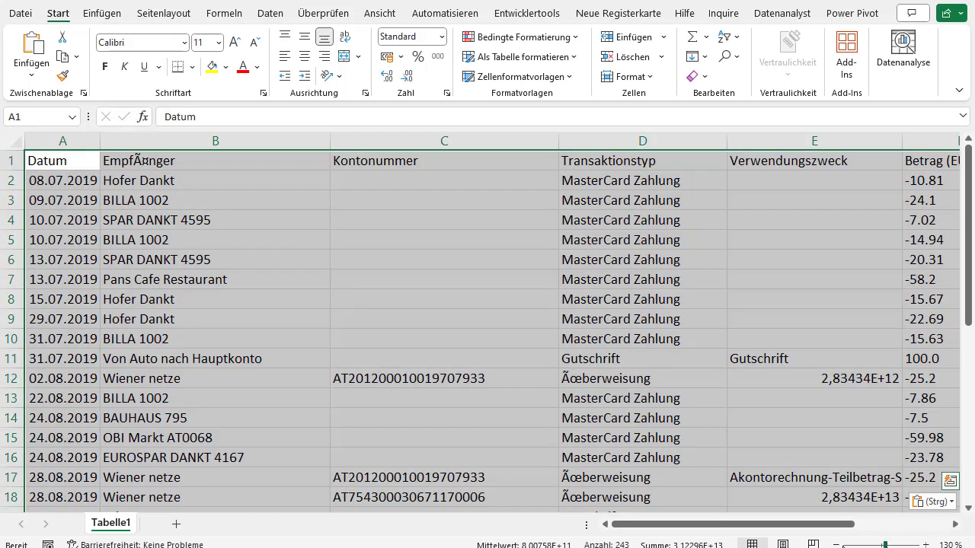
Step: Zoom out and inspect the payees in column B, such as Hofer Dankt, BILLA 1002, SPAR DANKT 4595
click(835, 545)
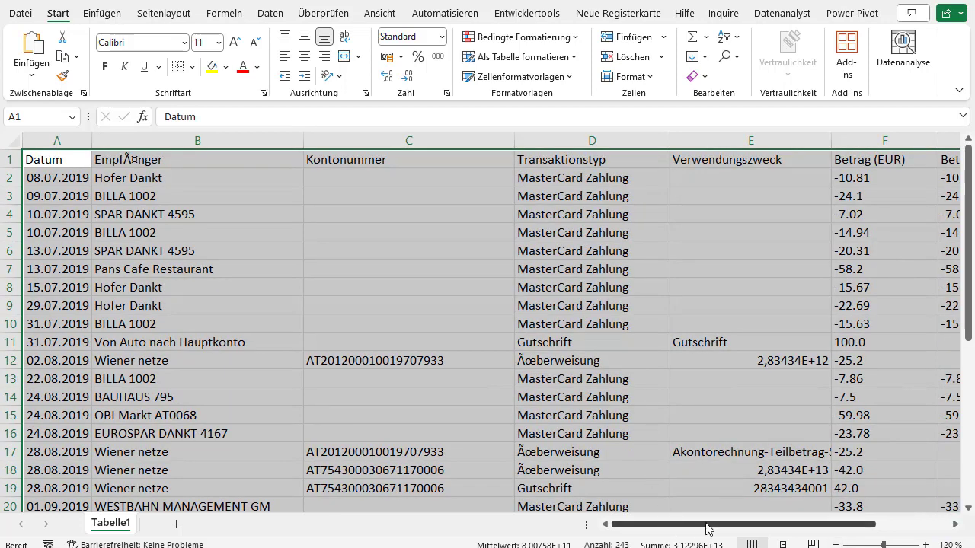
mouse_move(708, 529)
mouse_down()
mouse_move(782, 529)
mouse_move(676, 530)
mouse_up()
click(172, 217)
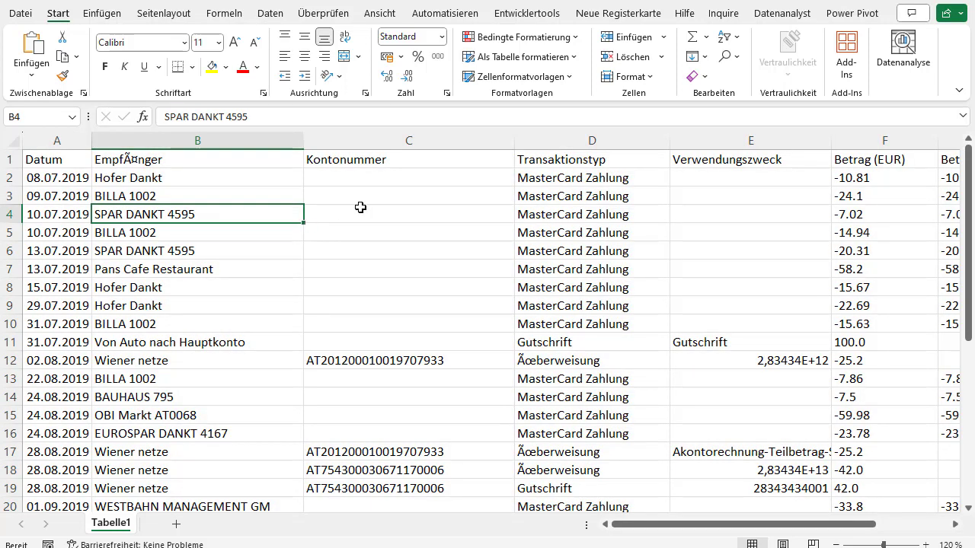
click(328, 213)
click(205, 183)
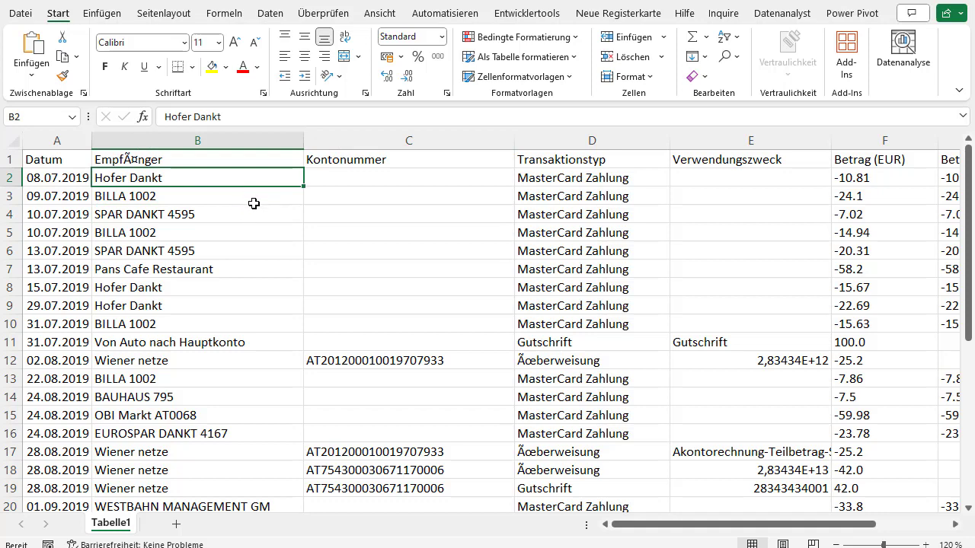
click(243, 215)
drag(187, 181, 190, 360)
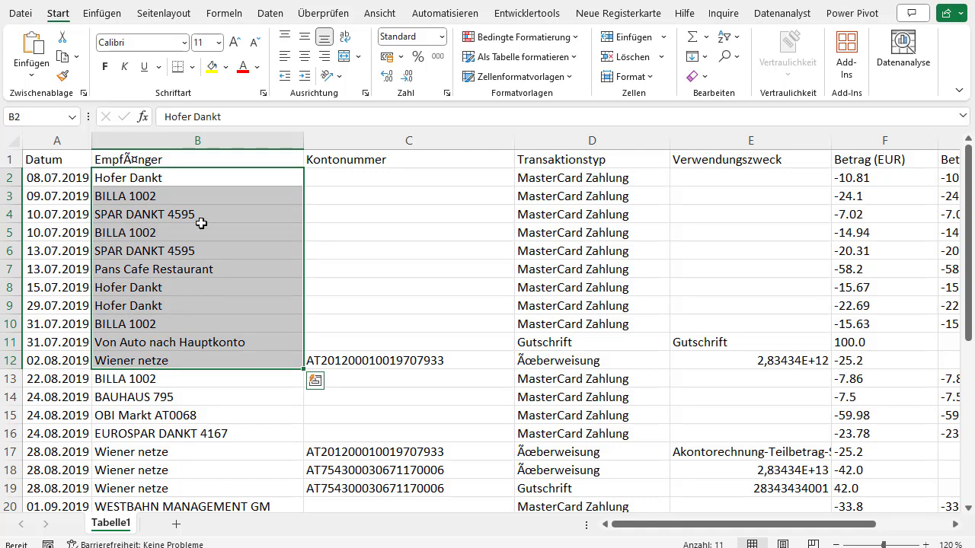
click(161, 199)
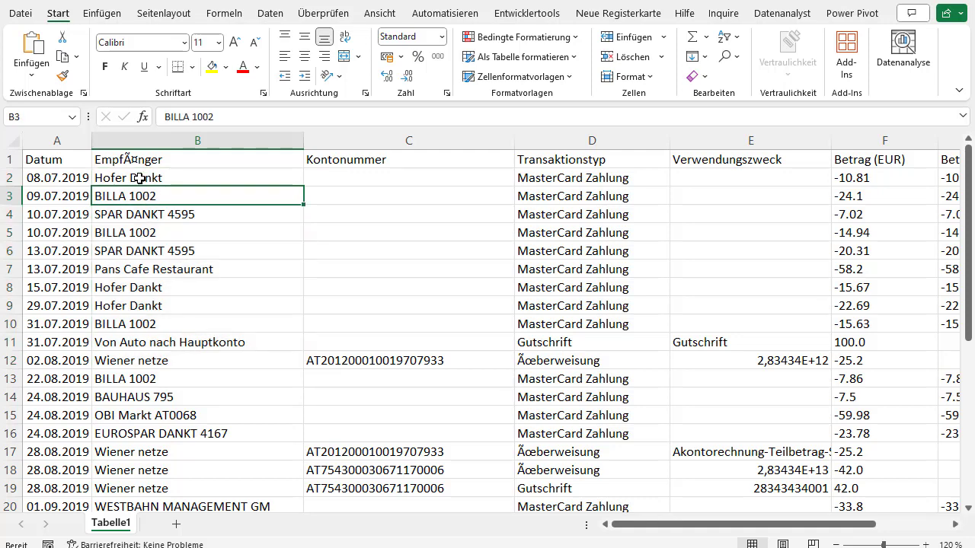
click(139, 179)
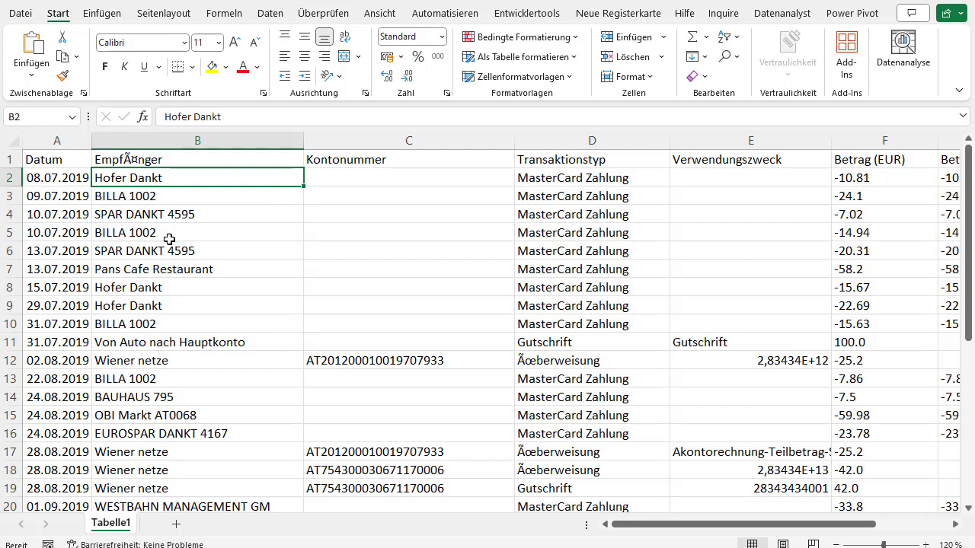
click(169, 236)
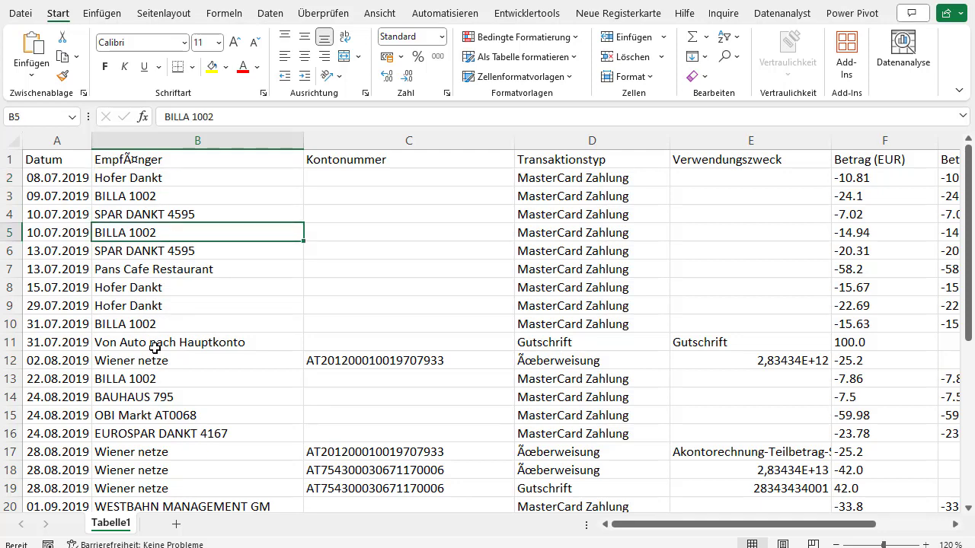
click(173, 185)
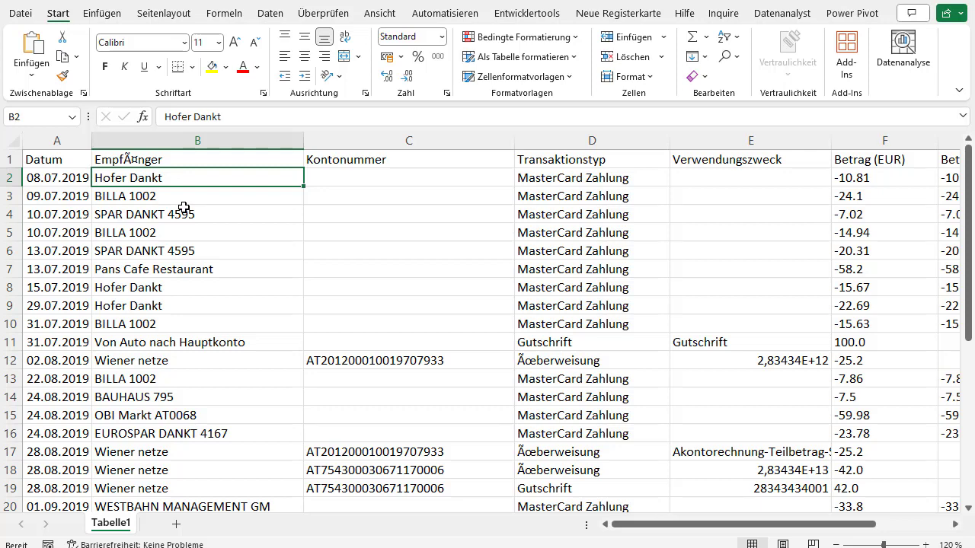
Step: Copy the payee names in B2:B36 and switch to the ChatGPT chat
key(ctrl+shift+Down)
scroll(246, 279, up, 6)
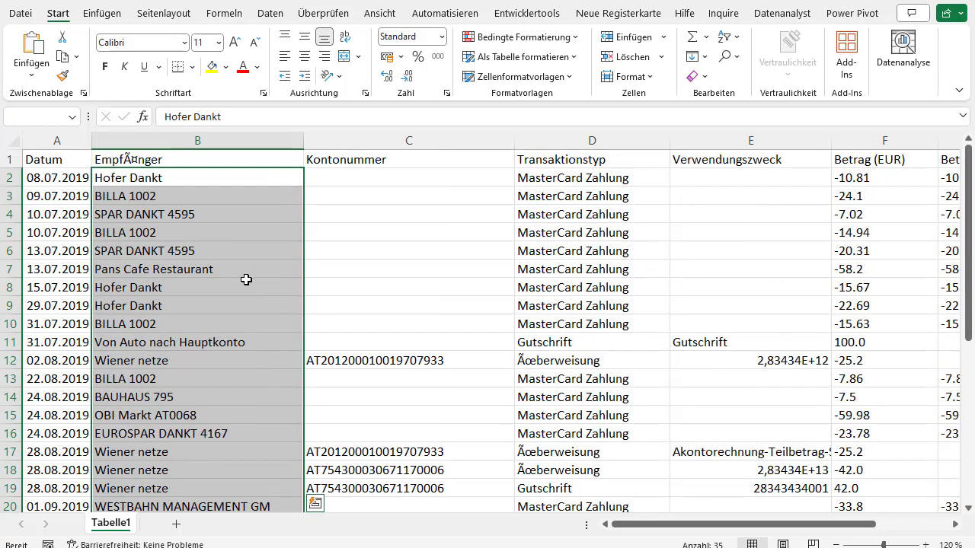
key(ctrl+c)
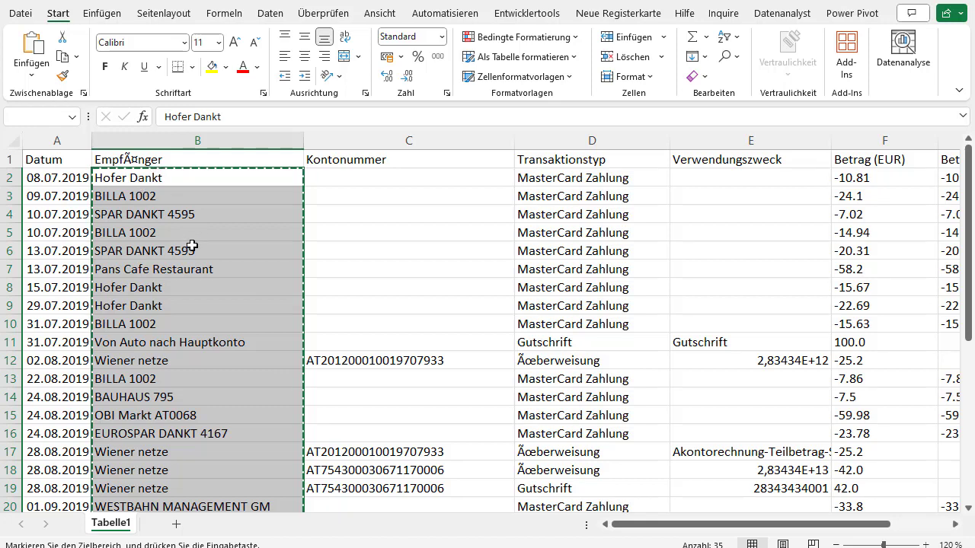
key(alt+Tab)
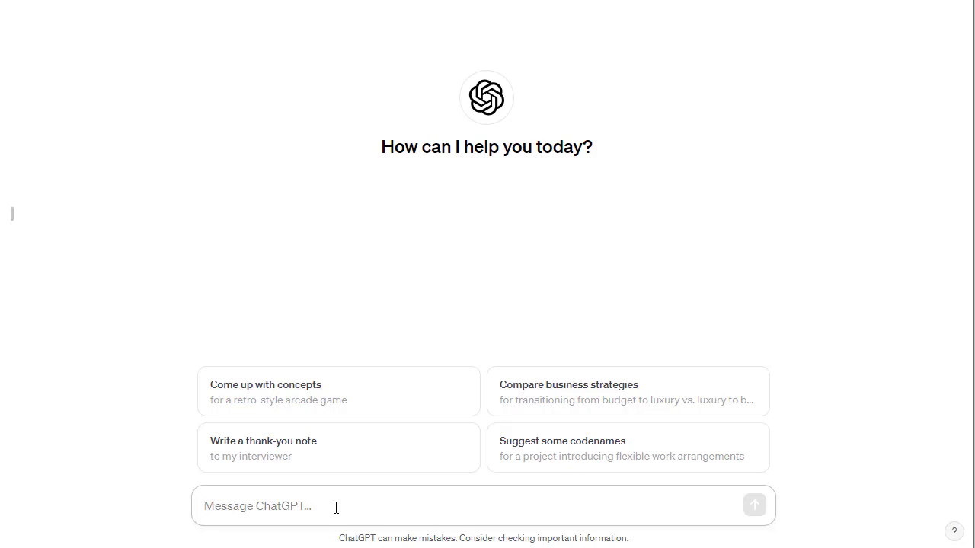
Step: Write a German prompt asking to sort the list into Ausgabenkategorien in a separate column
text(Das)
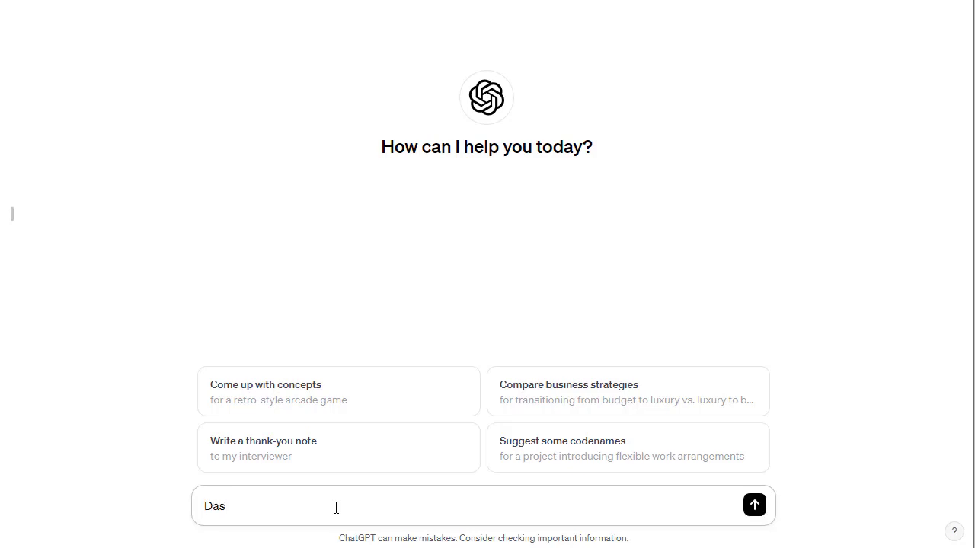
text( folge)
key(BackSpace)
key(BackSpace)
key(BackSpace)
key(BackSpace)
key(BackSpace)
text(Folgende Liste )
text(in ein)
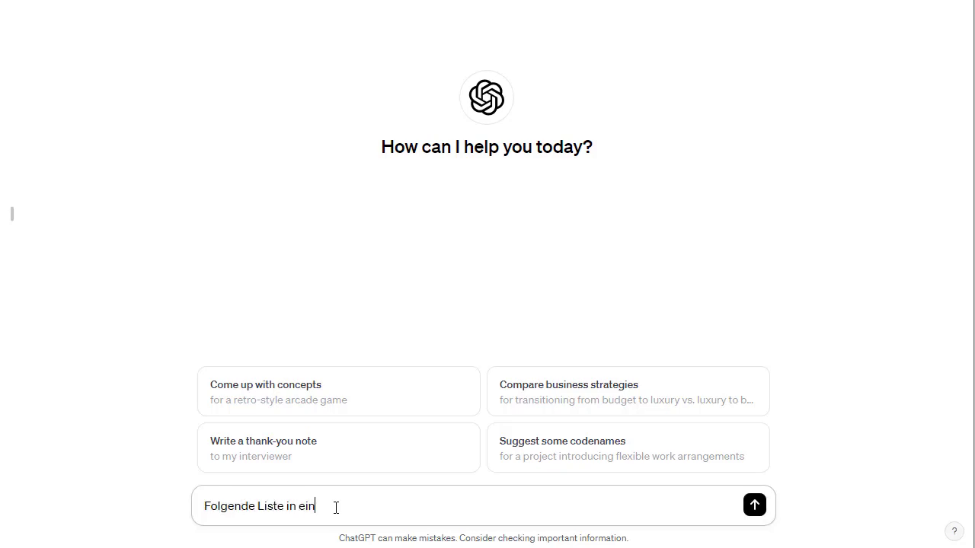
text(e A)
text(usgabenkatego)
text(rie )
text(zuo)
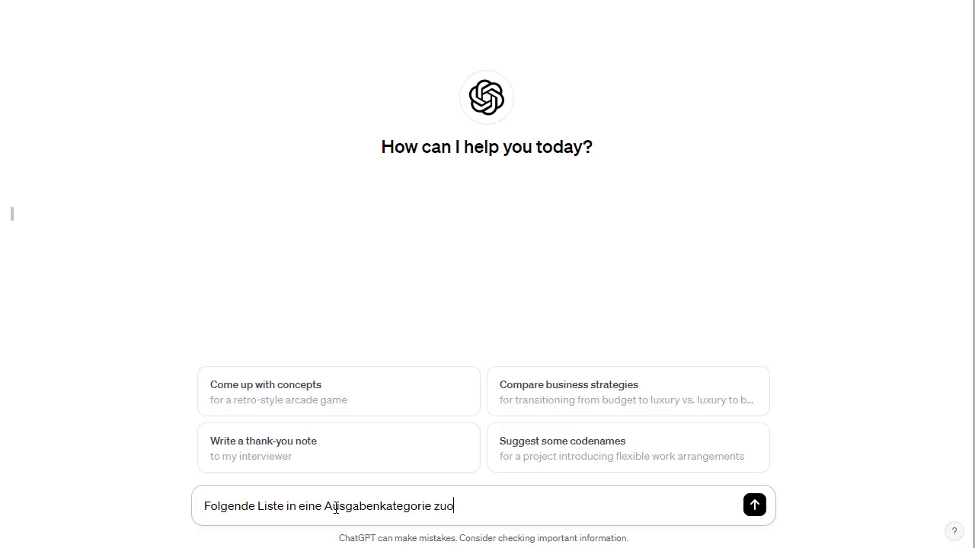
text(rdnen und)
text( in einer se)
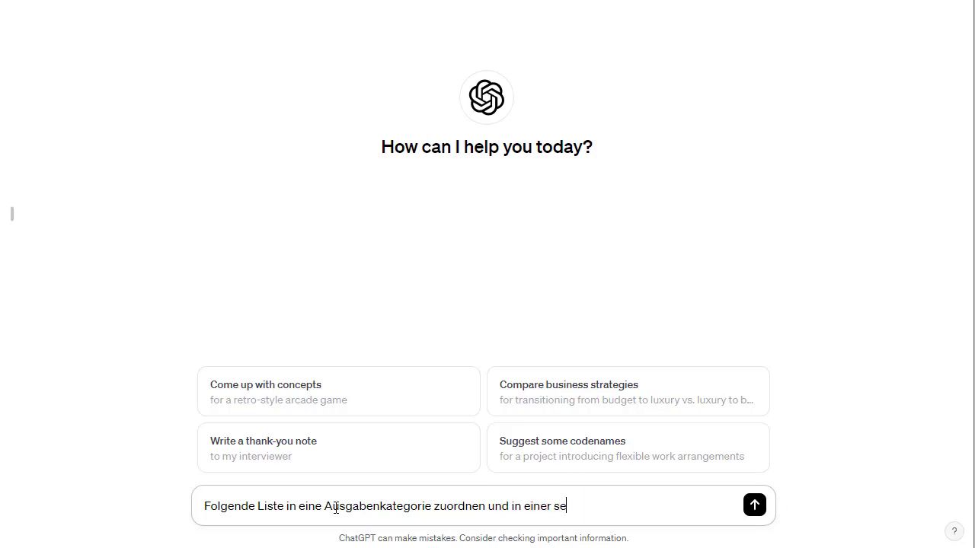
text(paraten Spalte d)
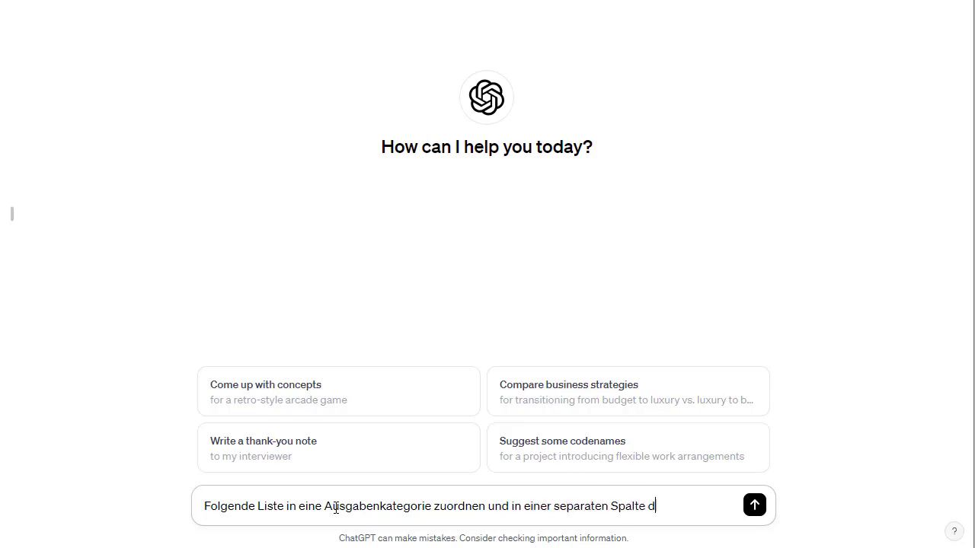
text(ars)
text(tellen)
text(. Das ga)
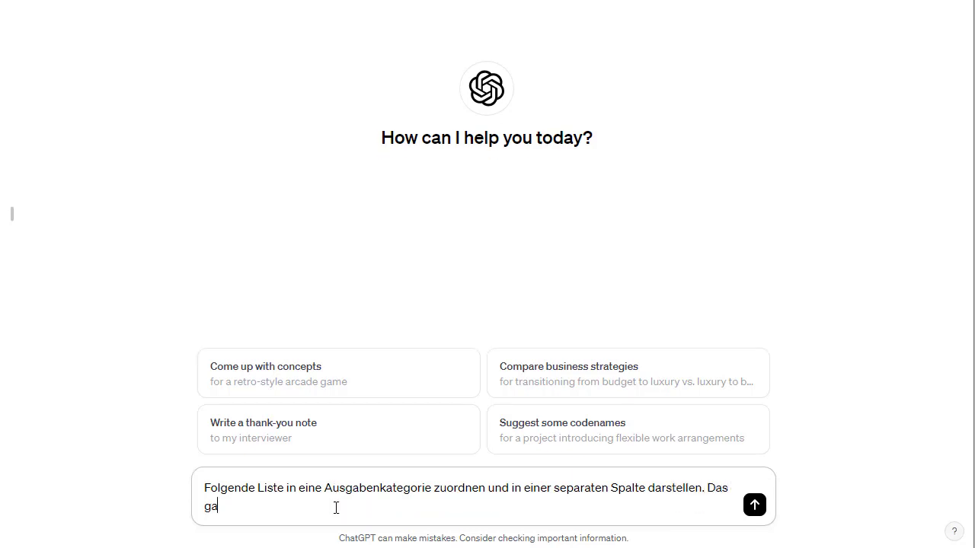
text(nze al )
text(s Textd)
text(atei )
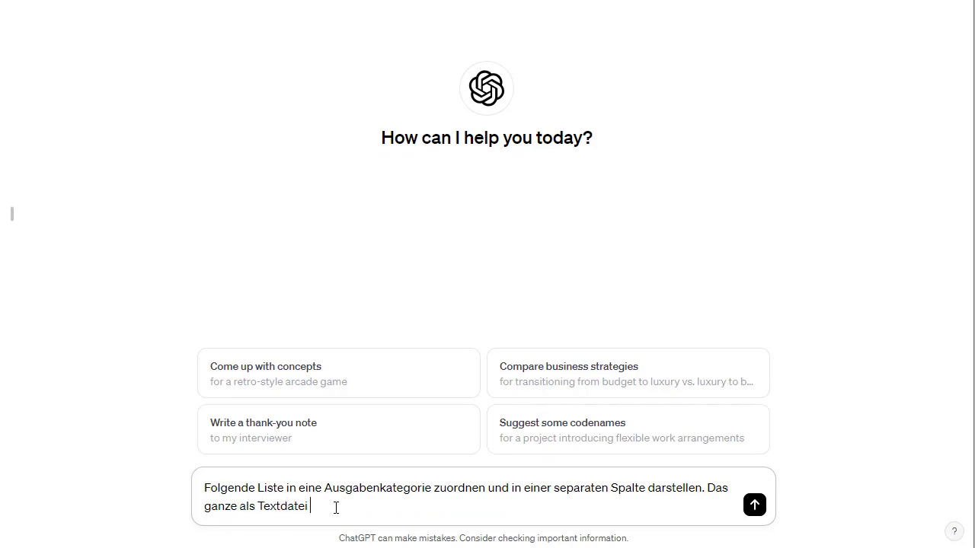
text(oh)
text(für d)
text(as K)
text(opieren bereitstell)
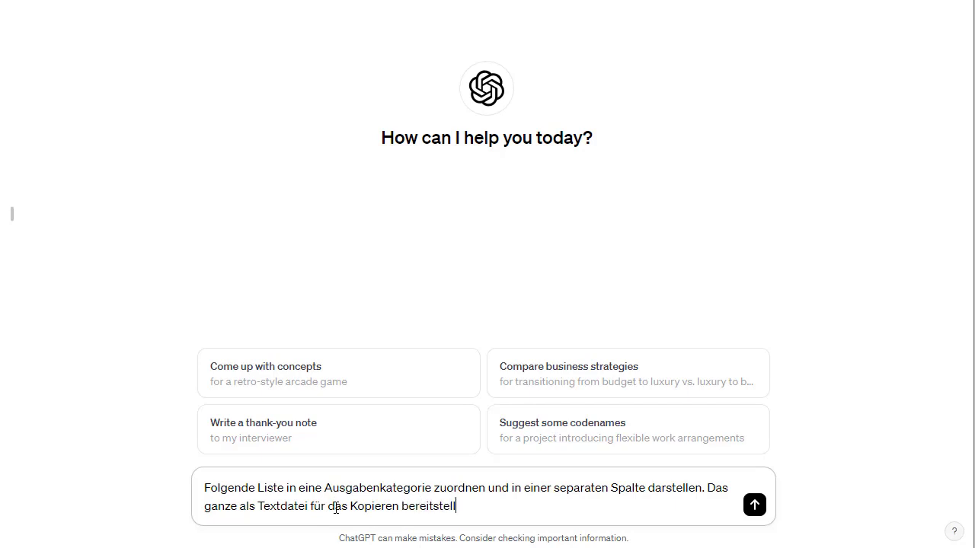
text(en.)
key(shift+Return)
Step: Paste the payee list under the prompt, send it, and scroll through the reply
key(ctrl+v)
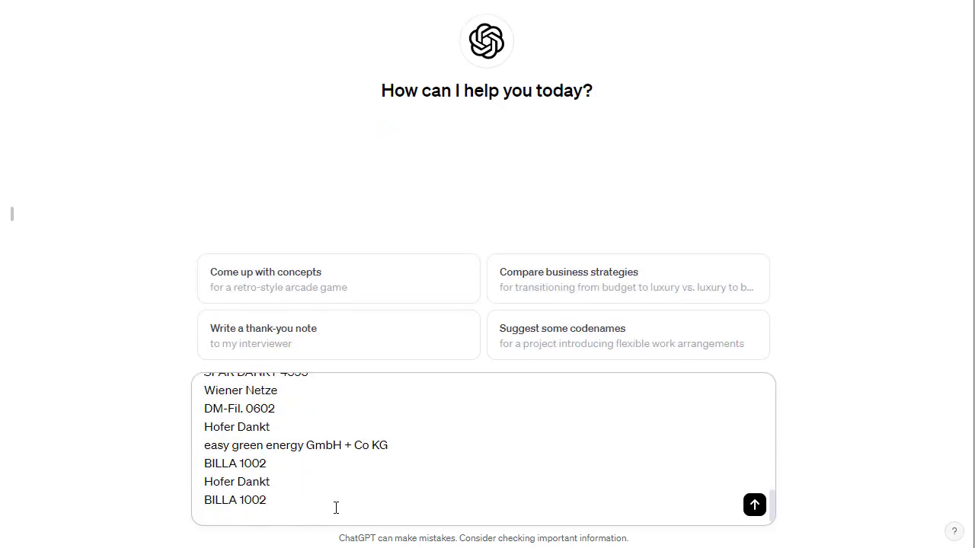
key(Return)
scroll(381, 307, up, 3)
scroll(347, 297, down, 5)
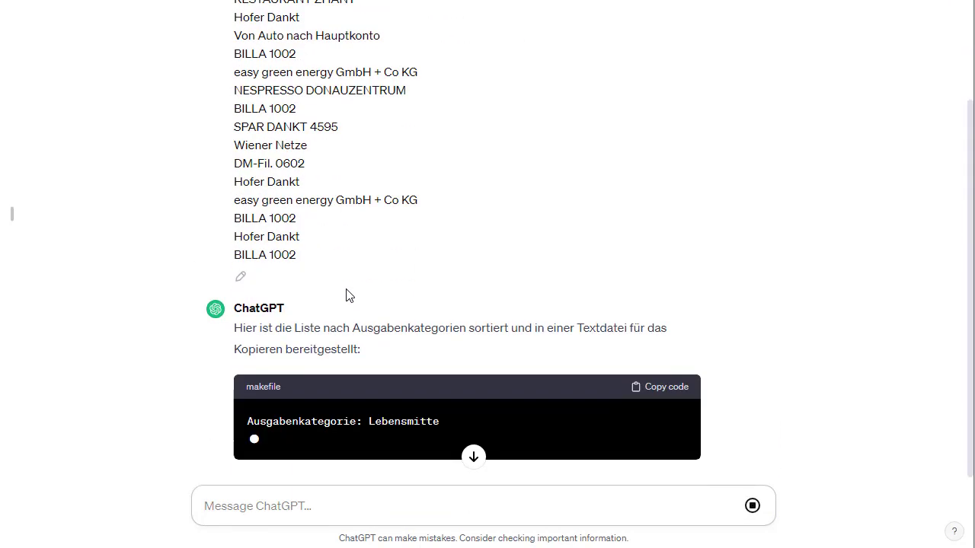
scroll(497, 290, down, 3)
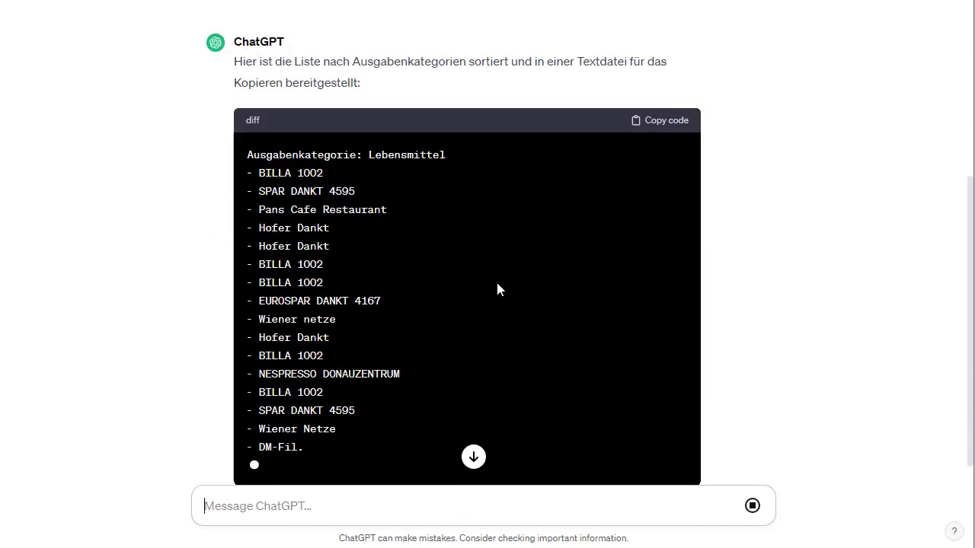
scroll(496, 289, down, 2)
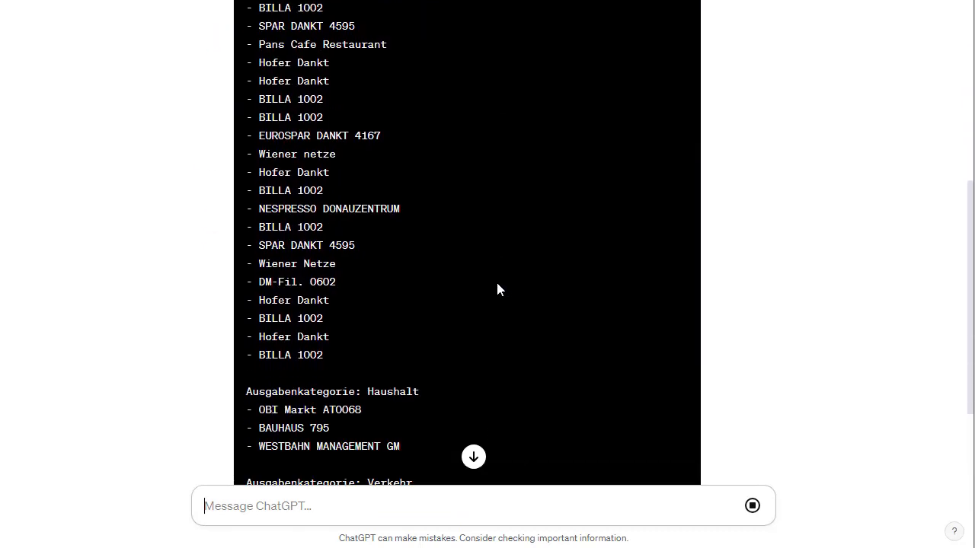
scroll(496, 284, down, 3)
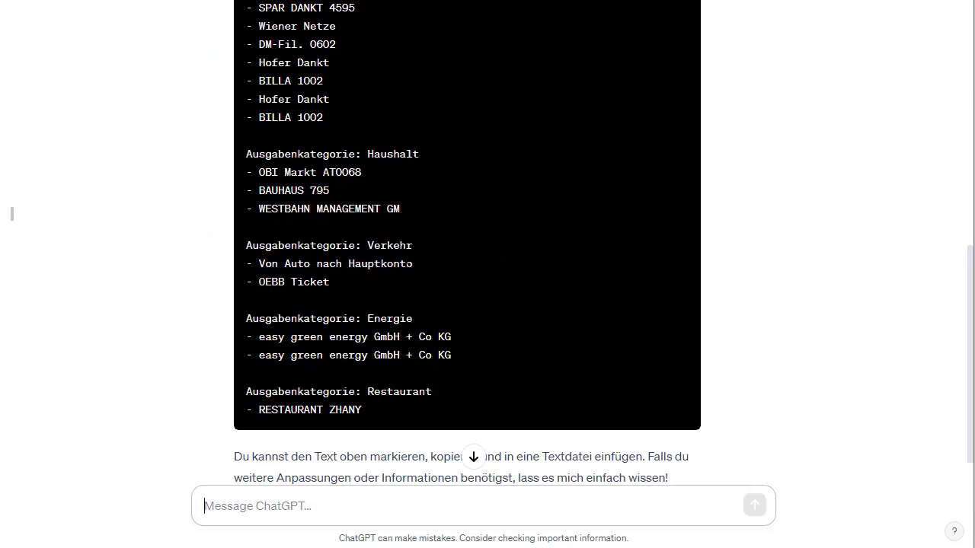
scroll(12, 214, up, 3)
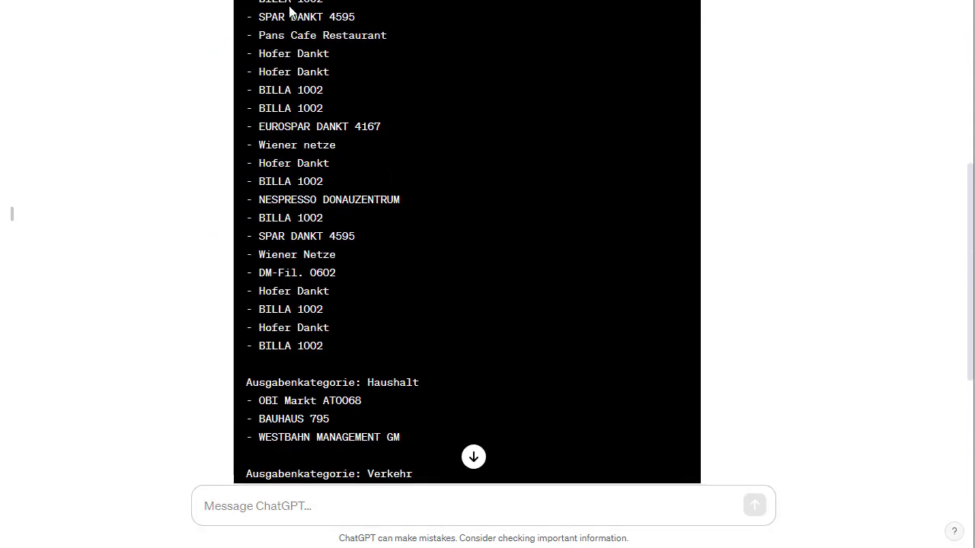
Step: Review the reply's category headings such as Lebensmittel, Haushalt, Verkehr, Energie and Restaurant
drag(265, 1, 323, 309)
scroll(352, 208, up, 2)
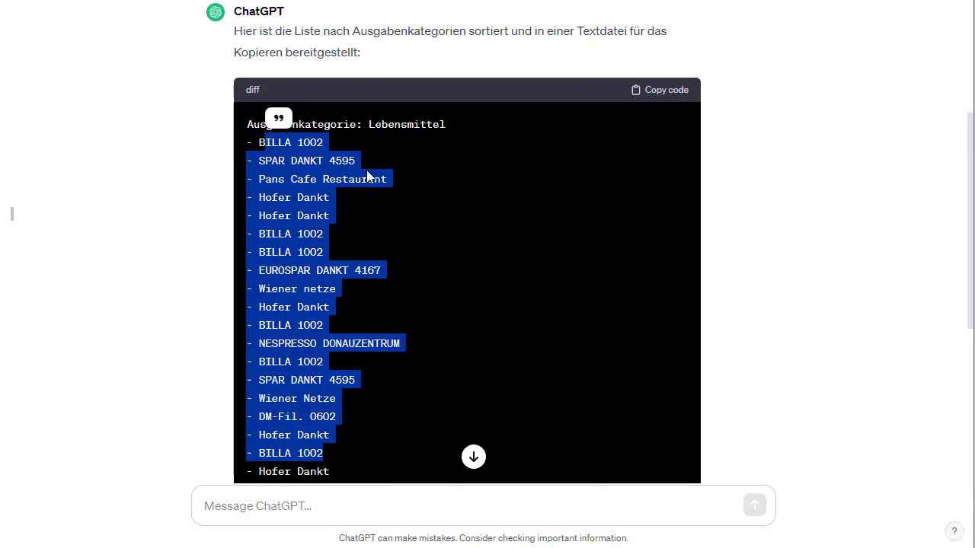
click(374, 186)
scroll(395, 115, down, 1)
double_click(406, 57)
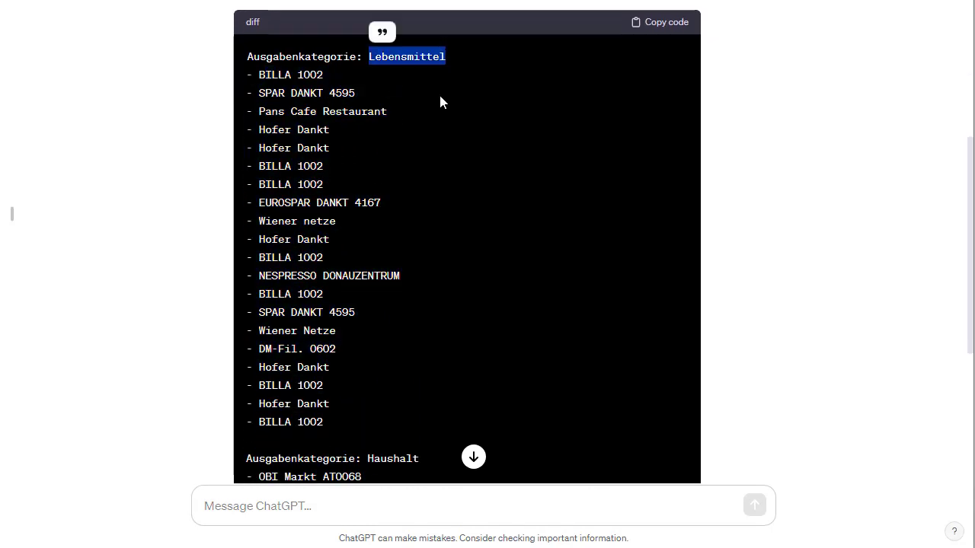
scroll(411, 122, down, 2)
scroll(378, 153, down, 2)
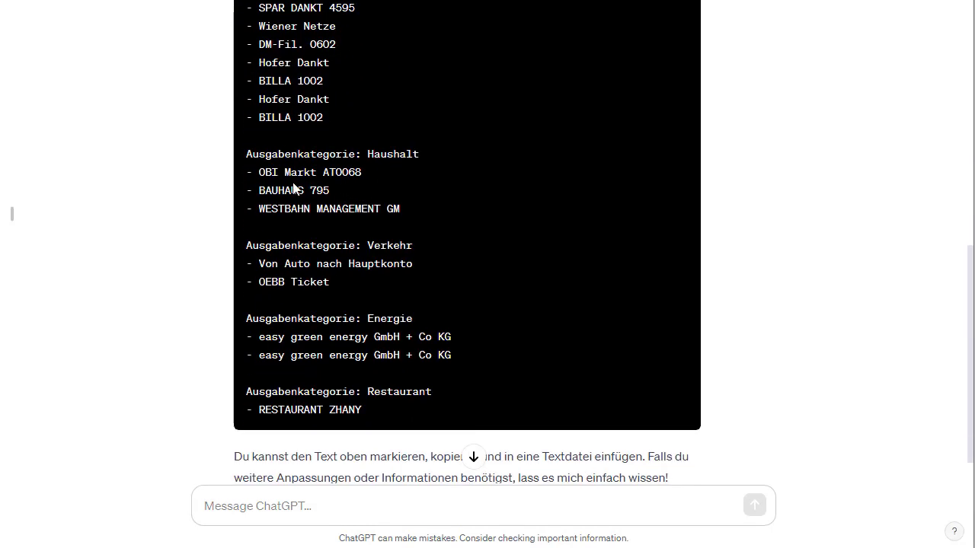
drag(259, 172, 309, 174)
click(312, 174)
double_click(392, 154)
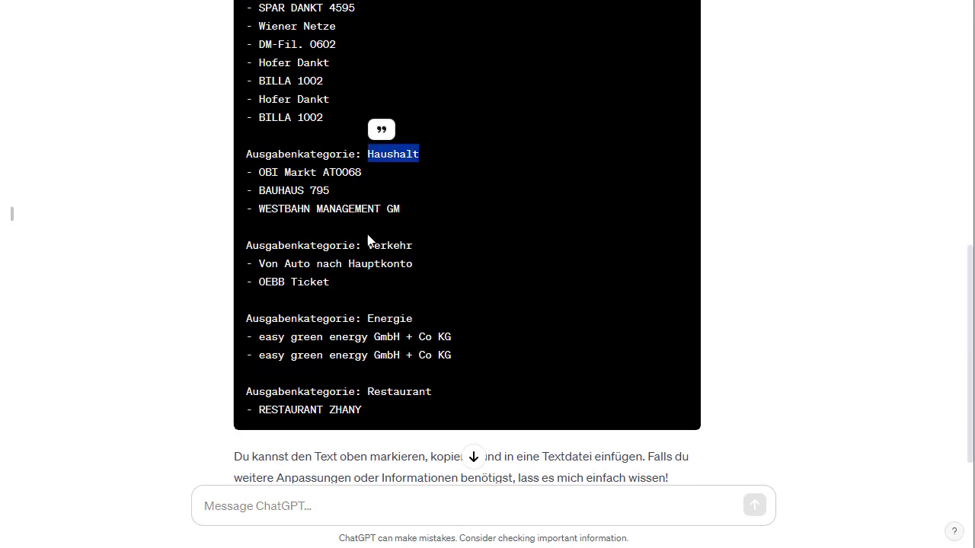
click(406, 327)
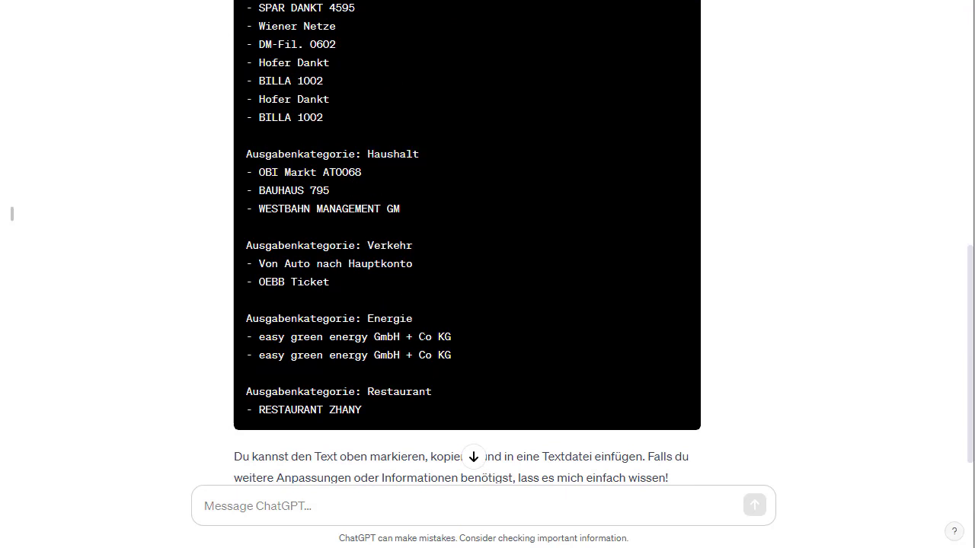
scroll(369, 499, down, 1)
scroll(374, 315, up, 1)
scroll(409, 280, up, 2)
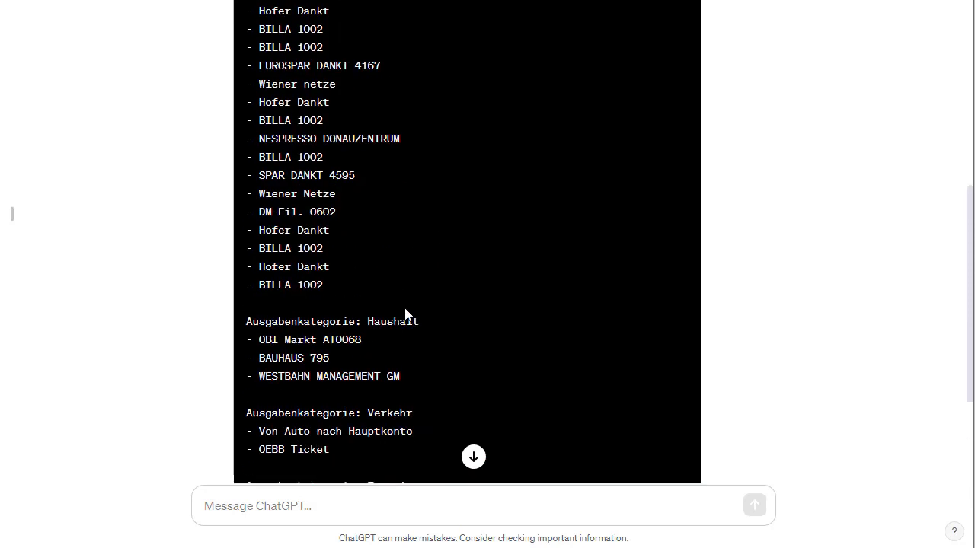
scroll(404, 313, down, 1)
scroll(404, 316, down, 2)
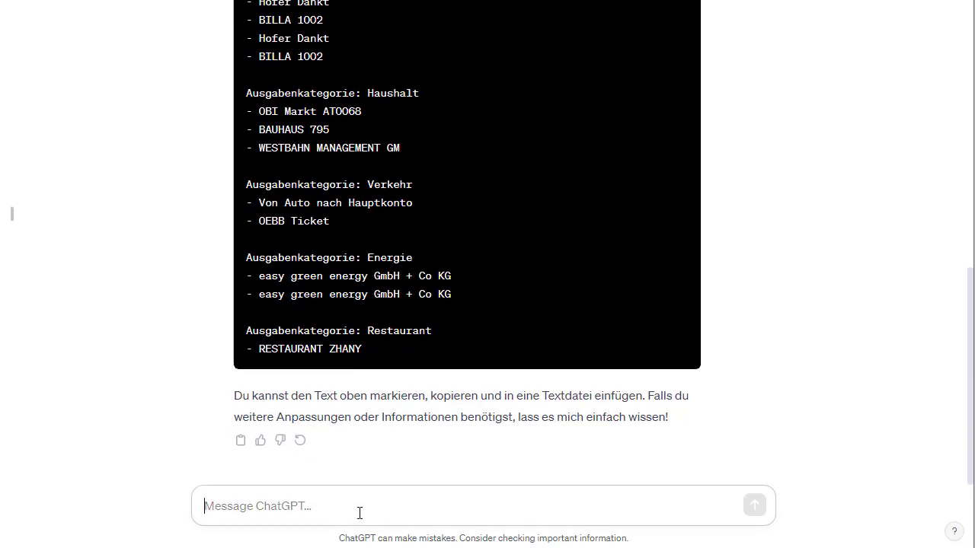
Step: Ask ChatGPT to give each payee's Ausgabenkategorie as a second column in a copyable text file
text(Ausgabenkateo)
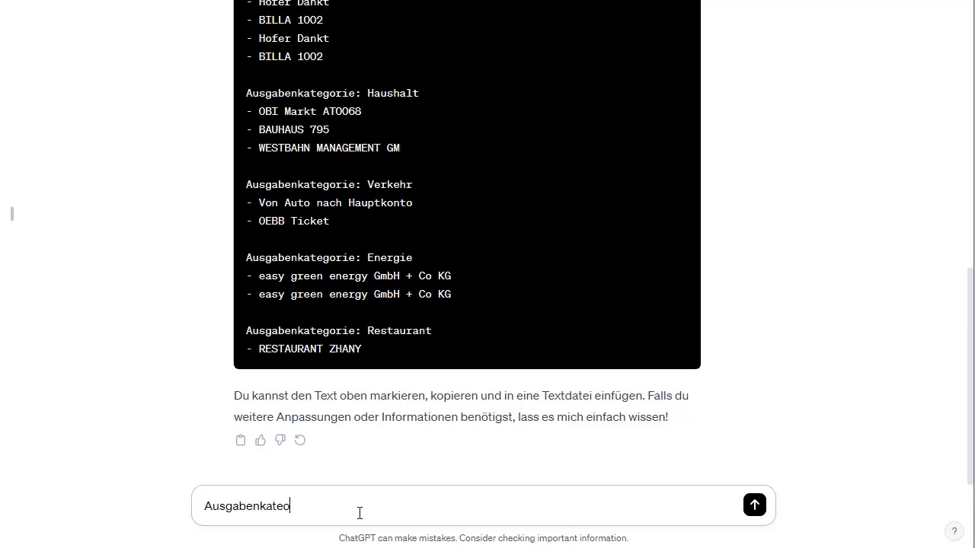
key(BackSpace)
text(goei)
key(BackSpace)
text(rie als )
text(zweite S)
text(palt)
text(n einer)
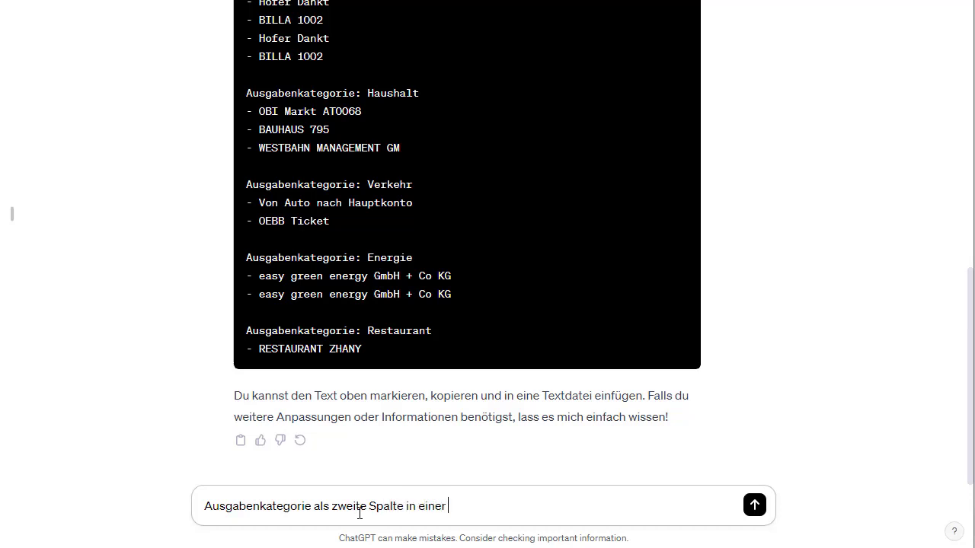
text(Textdatei be)
text(reitstellen)
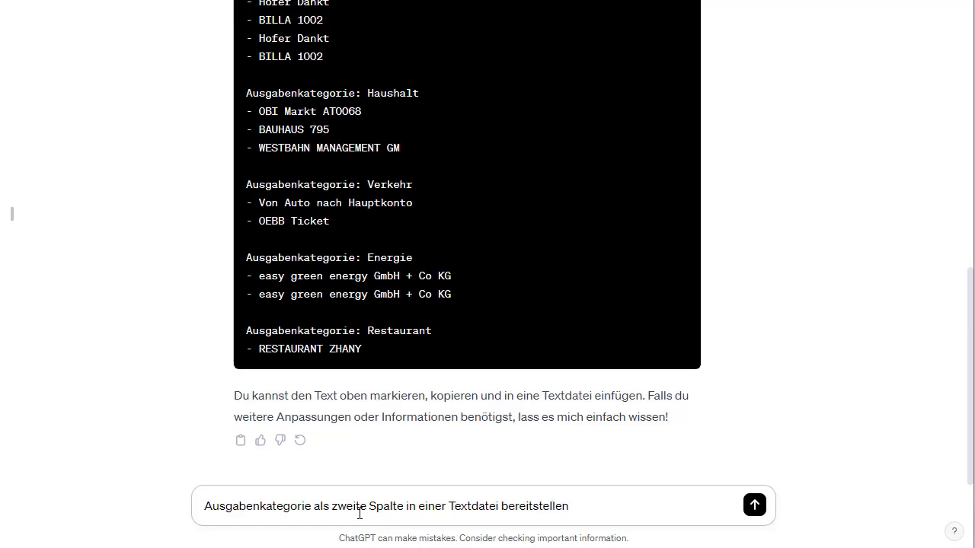
text( um es k)
text(opieren)
text(z u)
text( zu können)
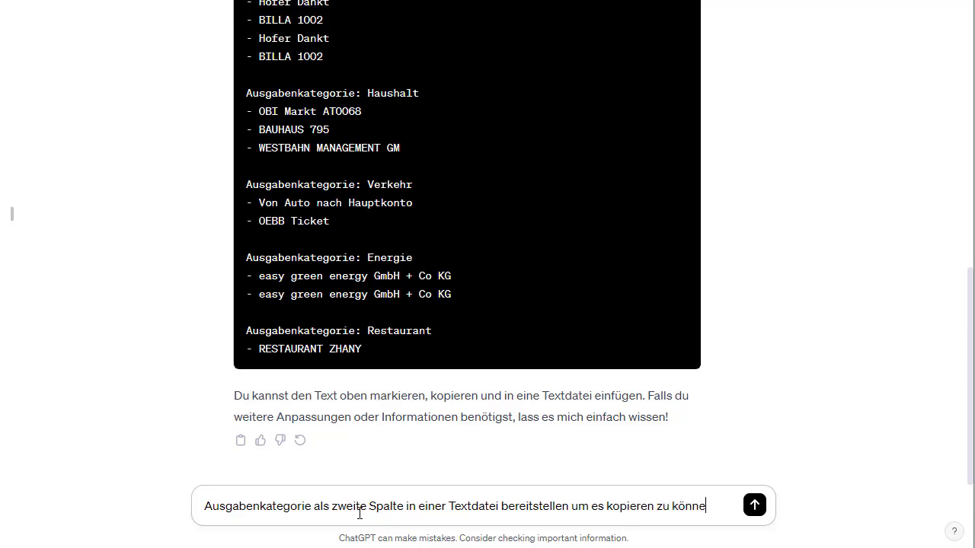
key(Return)
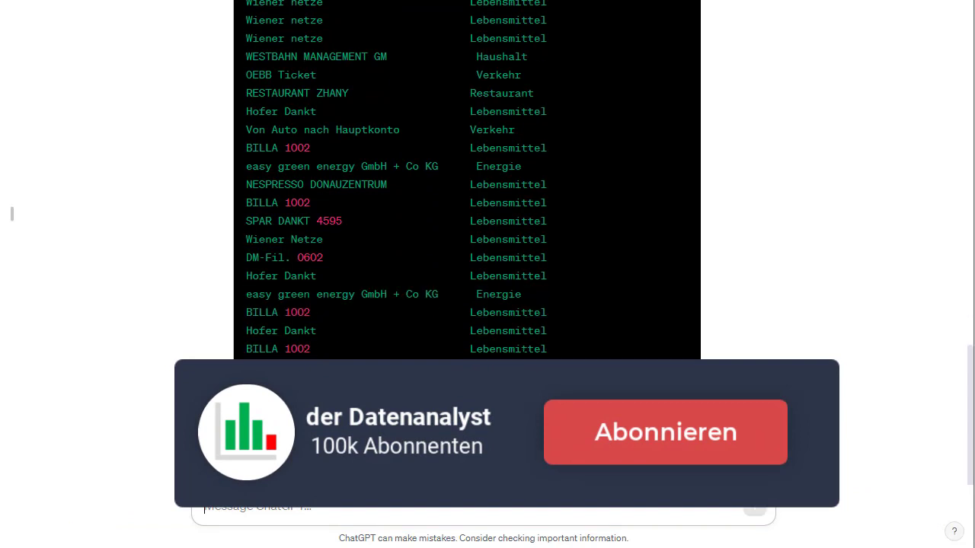
Step: Copy the two-column payee and category list and return to the Excel transaction workbook
scroll(536, 315, up, 2)
scroll(541, 305, up, 10)
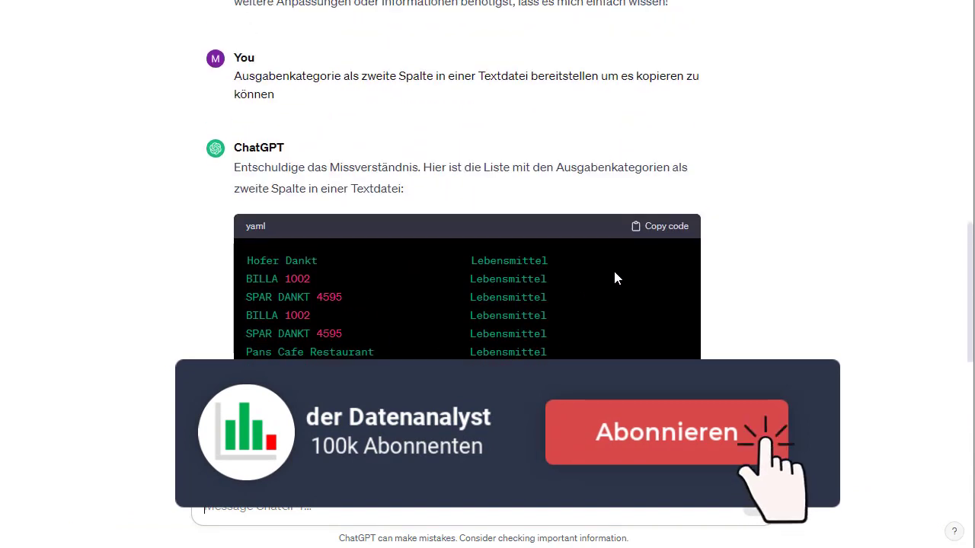
click(670, 228)
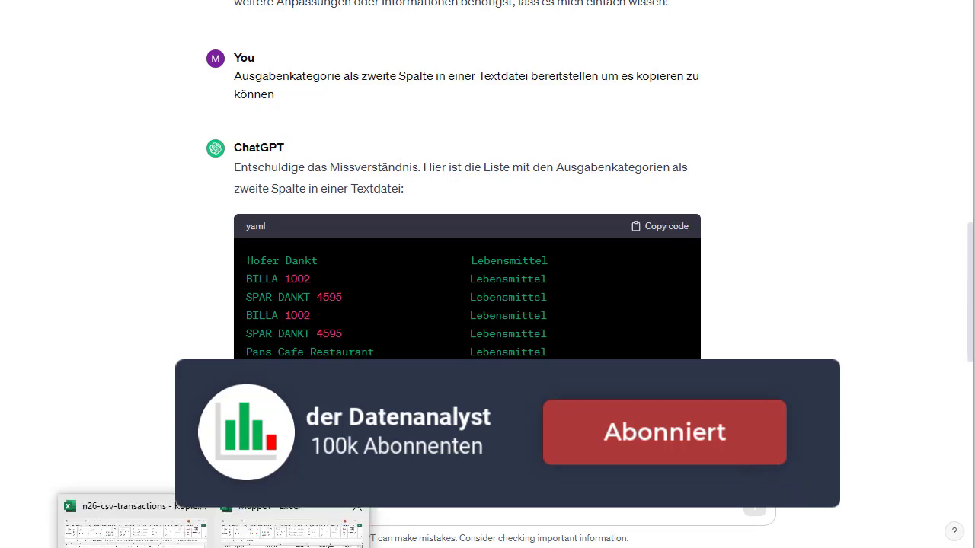
click(134, 530)
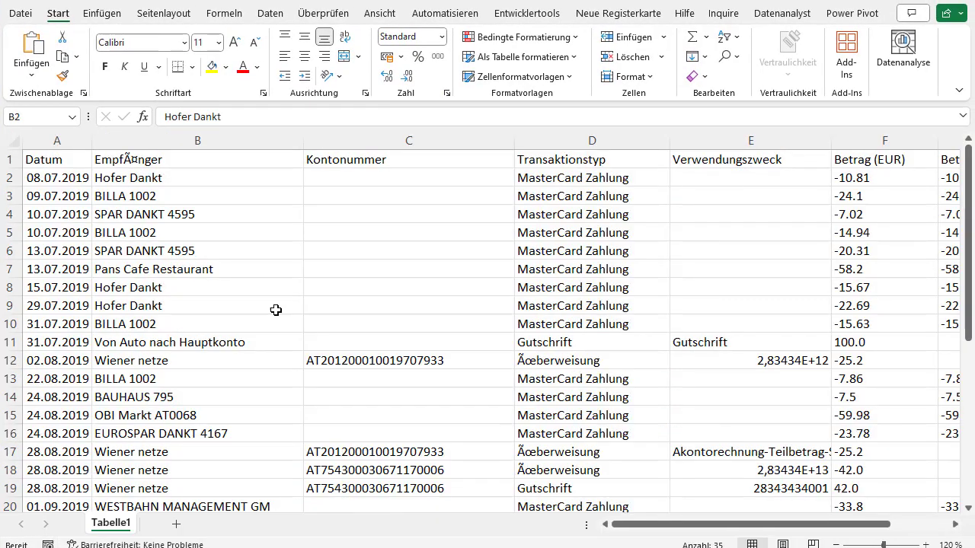
Step: Paste the categorized list into the new sheet Tabelle4 and start the Text Import Wizard
key(ctrl+shift+Down)
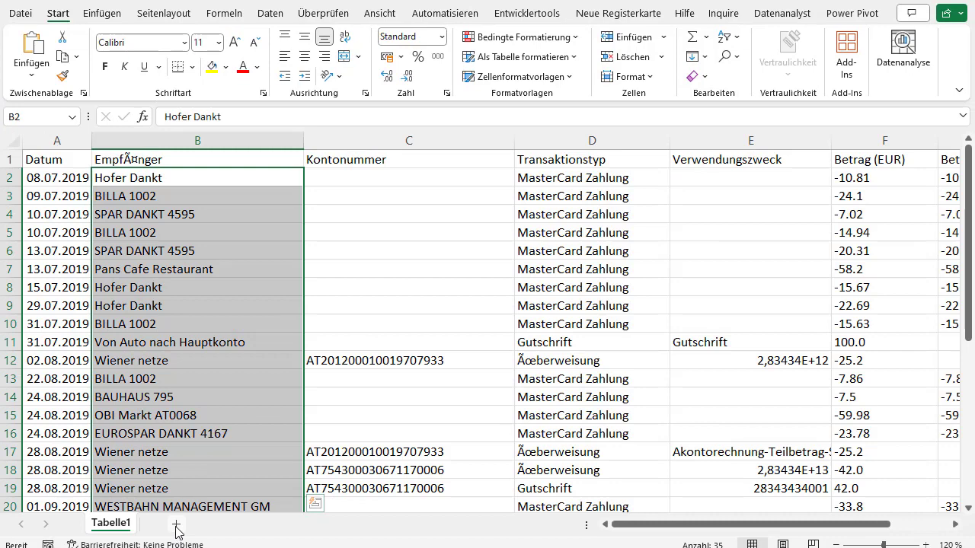
click(176, 527)
key(ctrl+v)
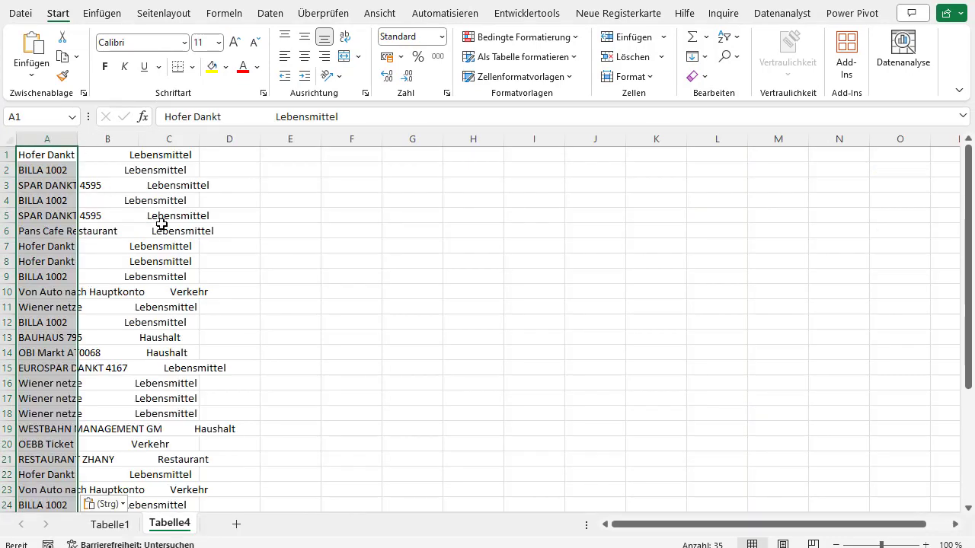
click(122, 504)
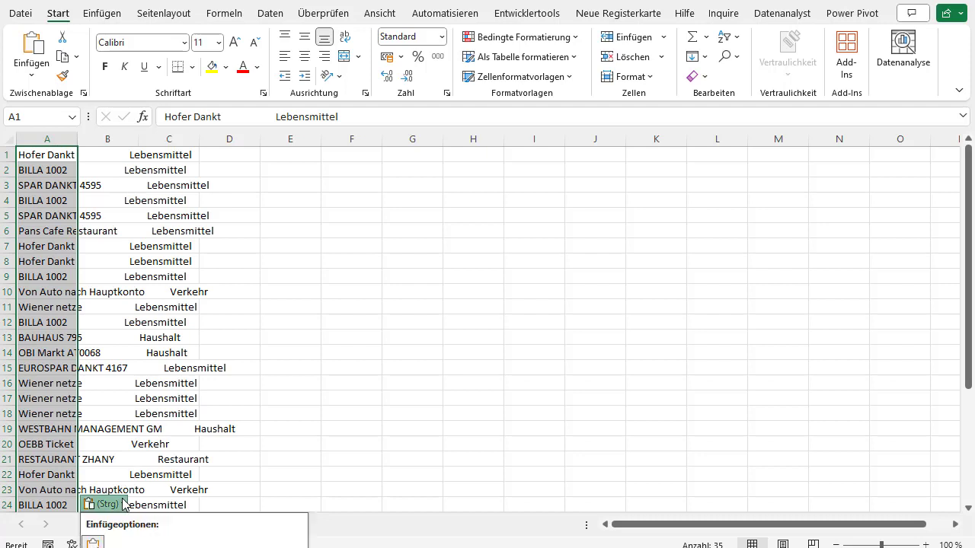
key(Escape)
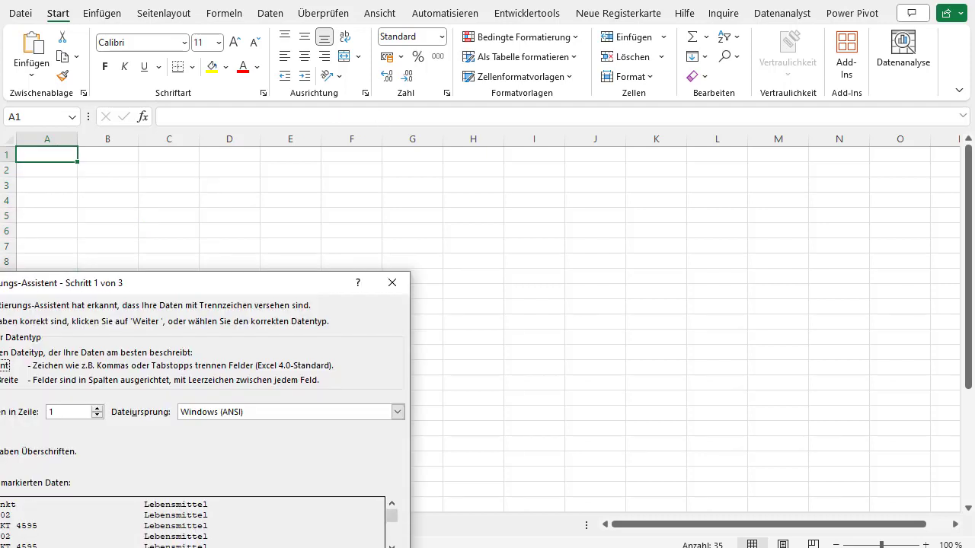
drag(194, 282, 445, 152)
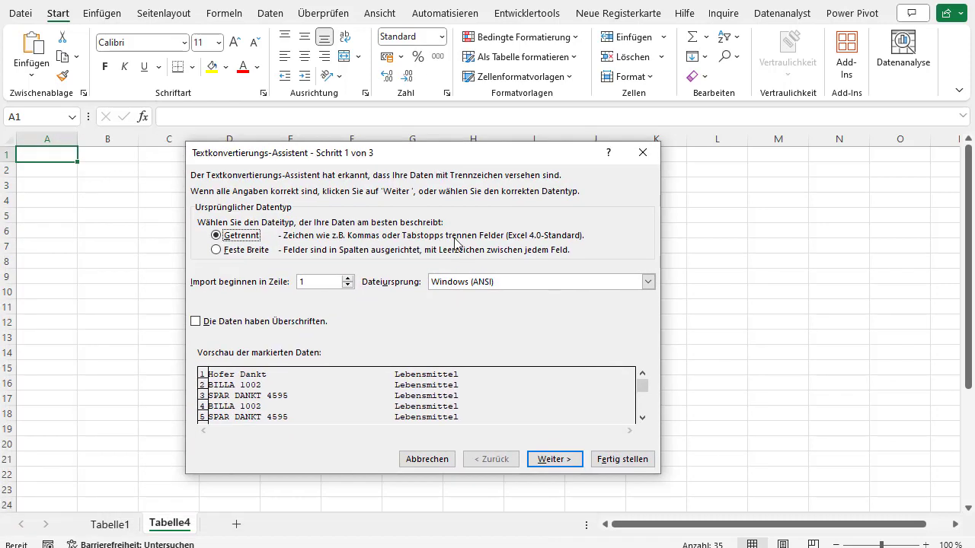
Step: At the wizard's separator step, clear Leerzeichen and try Tab and Semikolon, leaving none selected
click(555, 459)
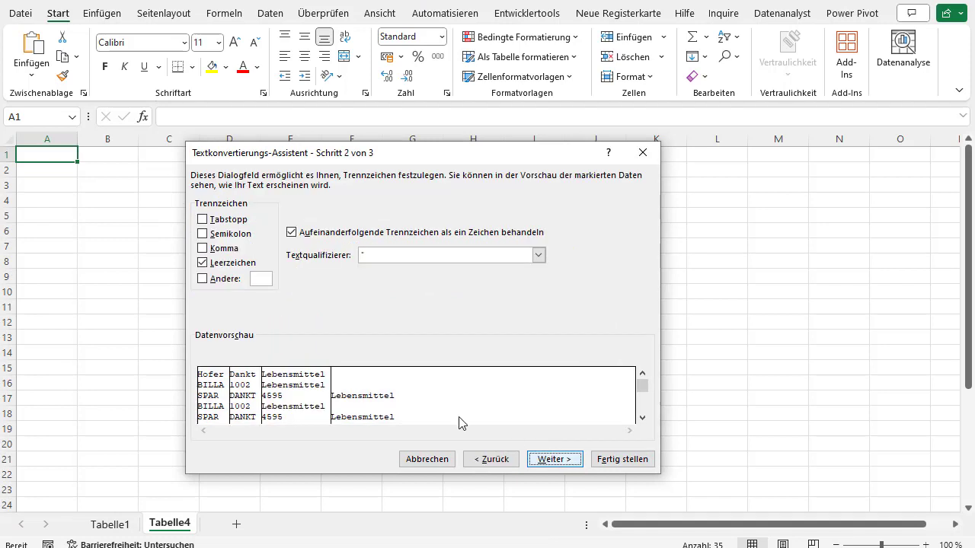
click(244, 262)
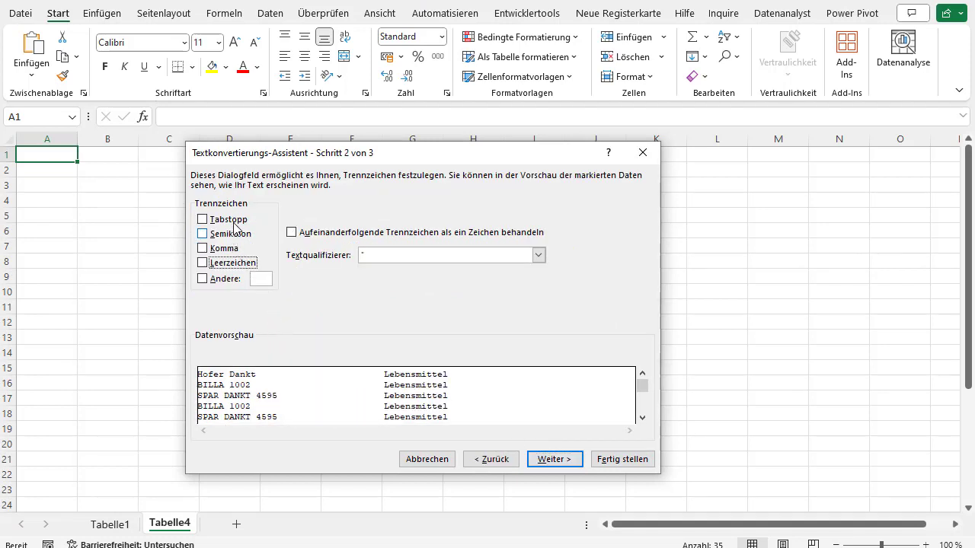
click(229, 220)
click(230, 233)
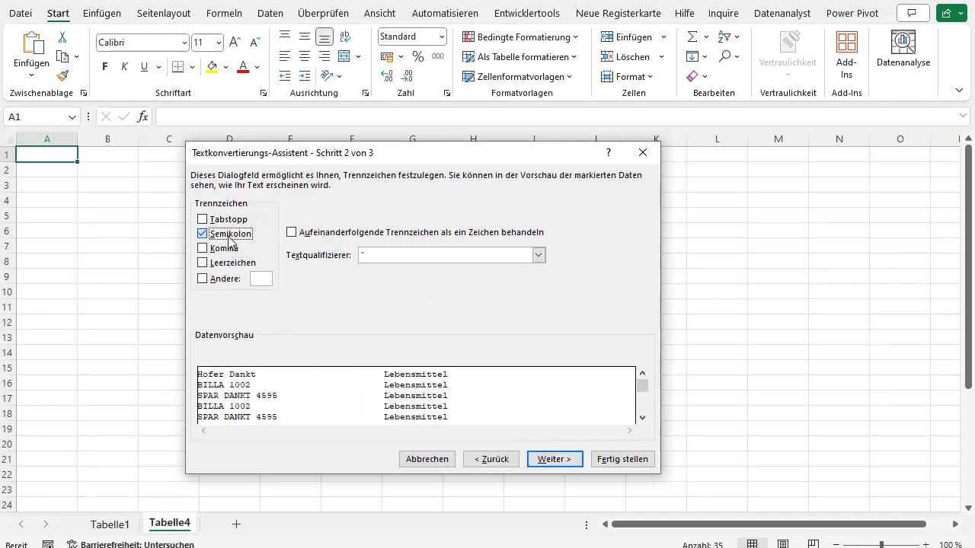
click(222, 278)
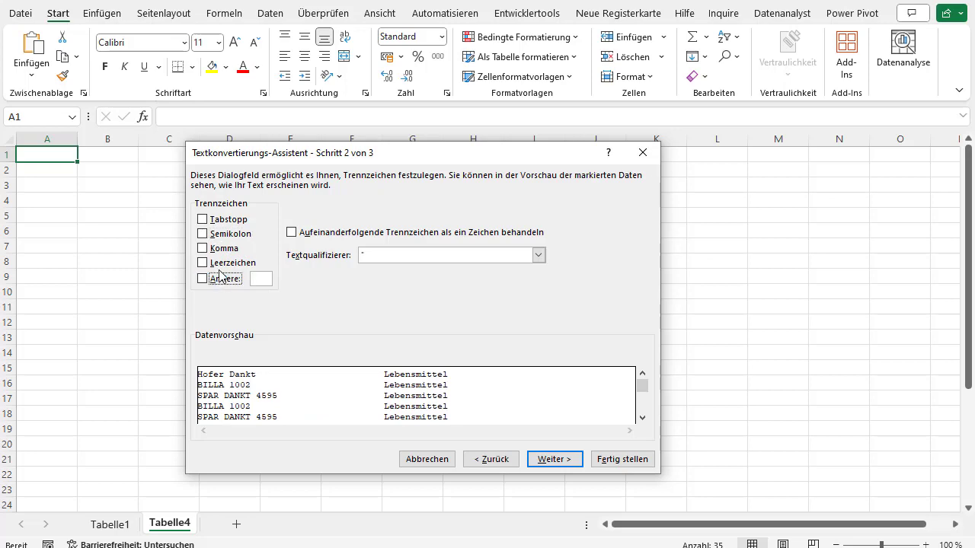
Step: Paste the merchant–category list into Notepad, inspect the gap after 'OBI Markt AT0068', then finish the import
key(alt+Tab)
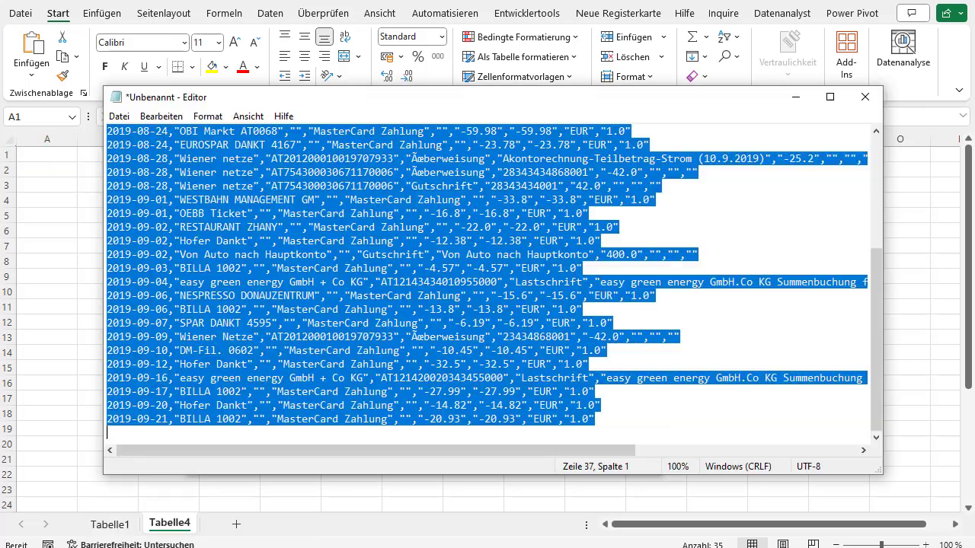
key(Delete)
key(ctrl+v)
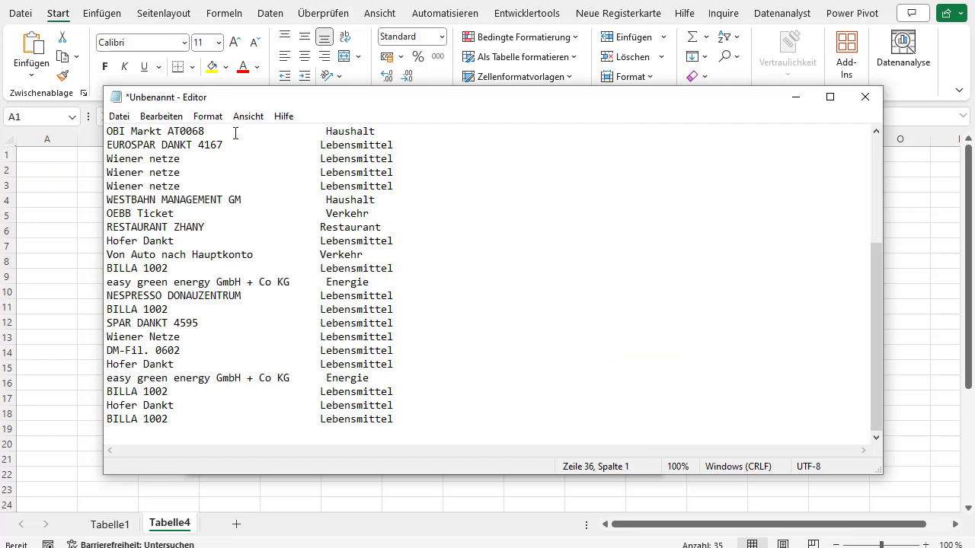
drag(204, 131, 325, 131)
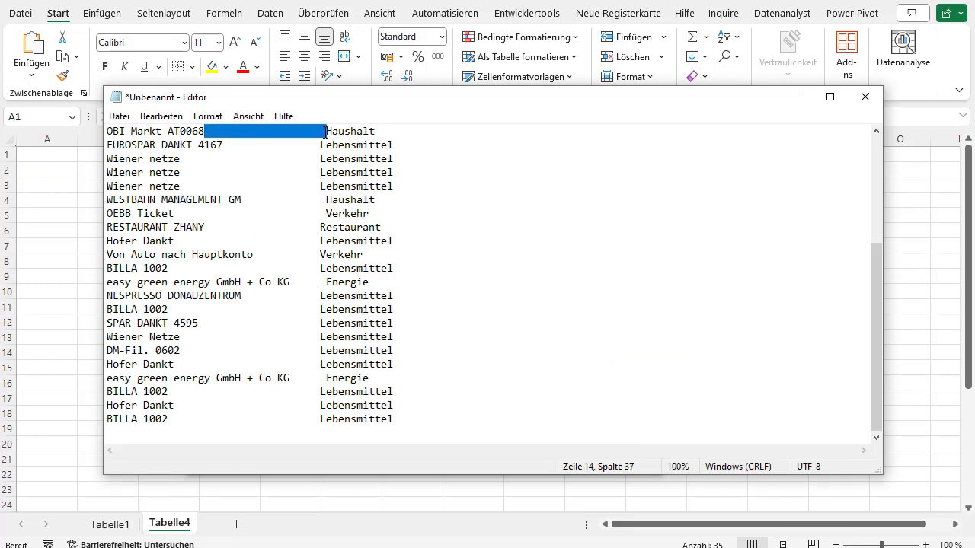
click(260, 159)
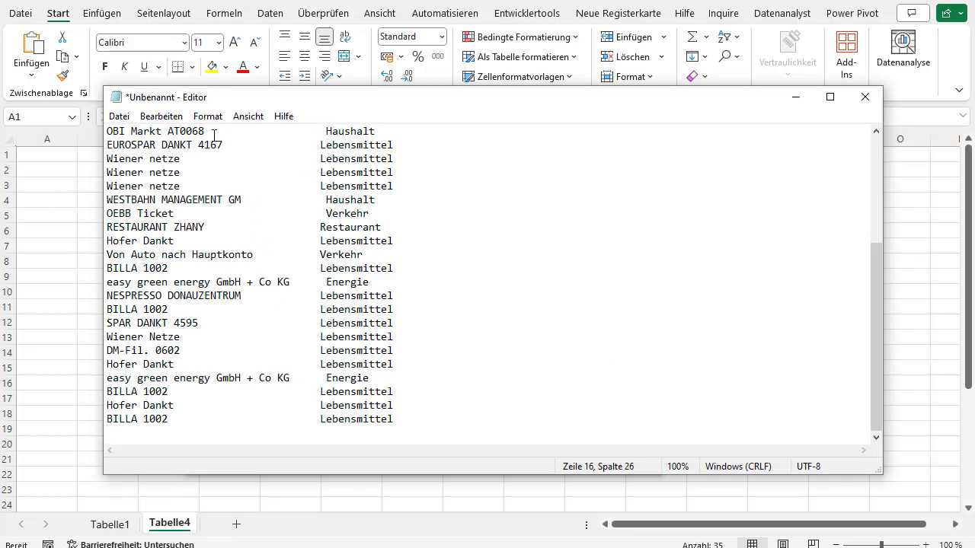
click(213, 132)
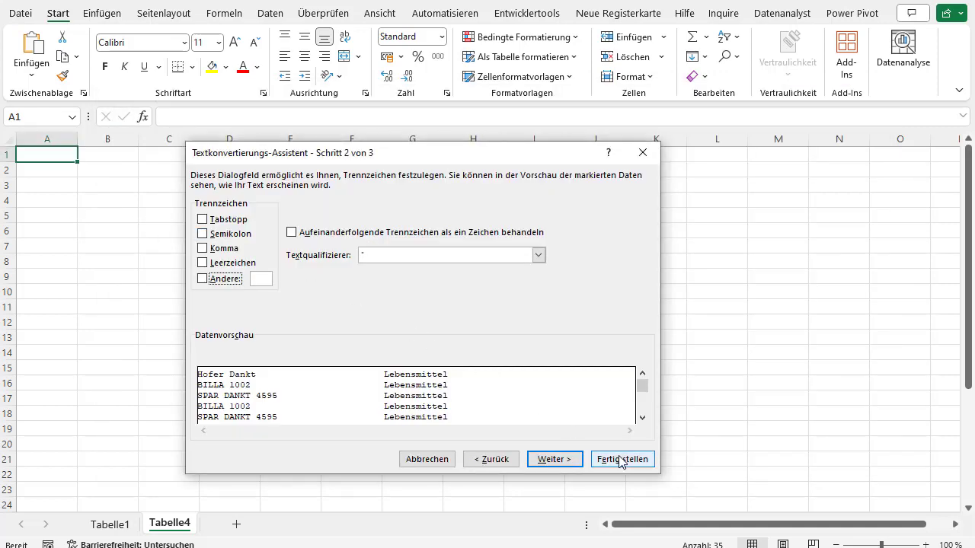
click(622, 460)
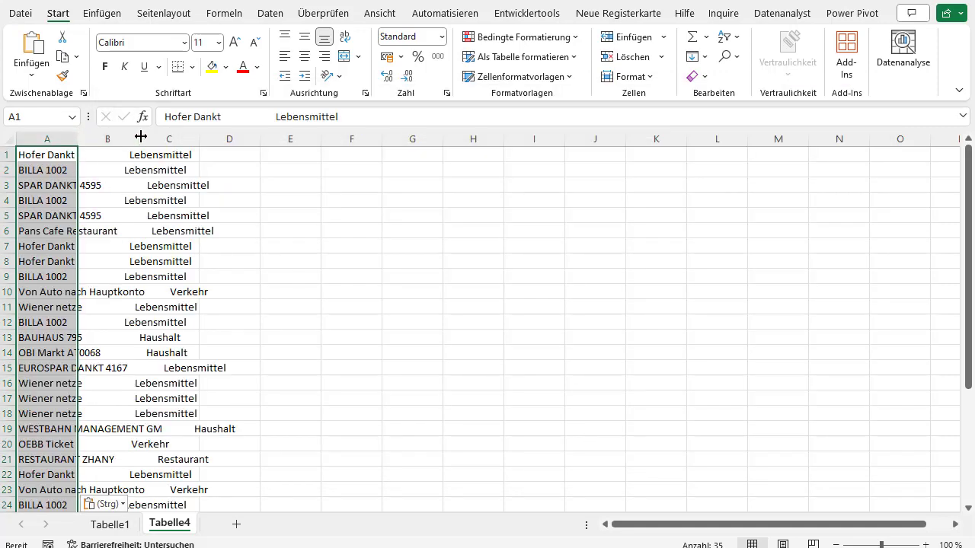
Step: Check cells B1, C1 and C3 of the pasted data, undo the paste and paste into A1 again
double_click(118, 154)
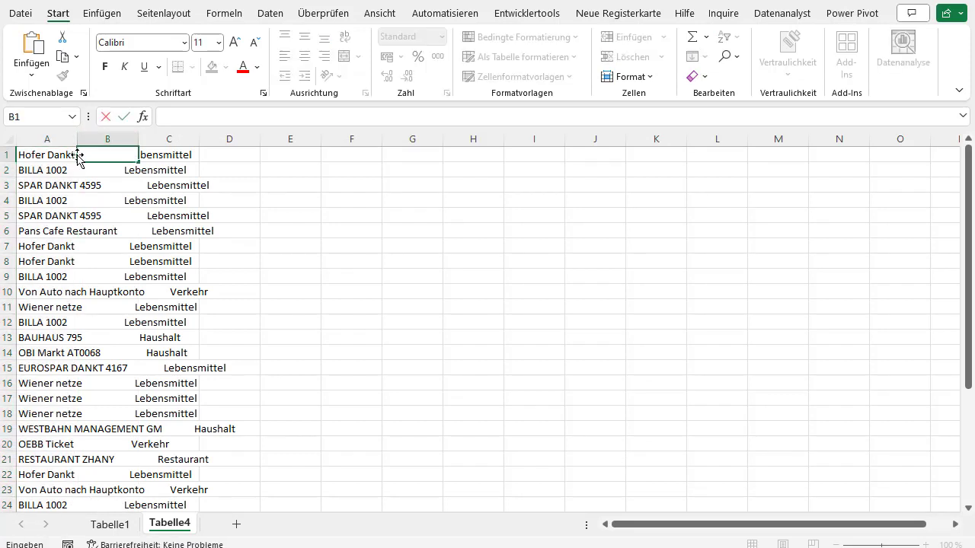
click(128, 153)
click(65, 154)
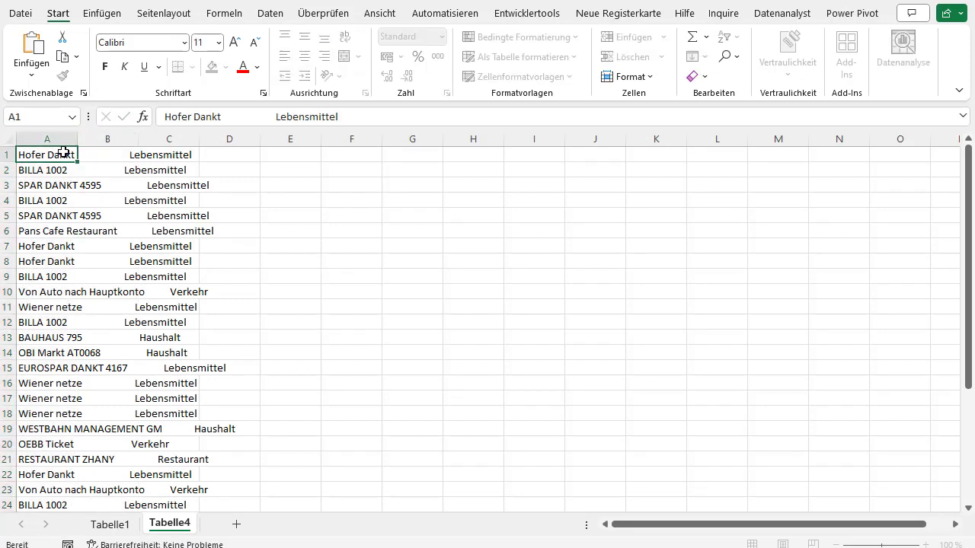
click(110, 155)
click(168, 153)
click(45, 152)
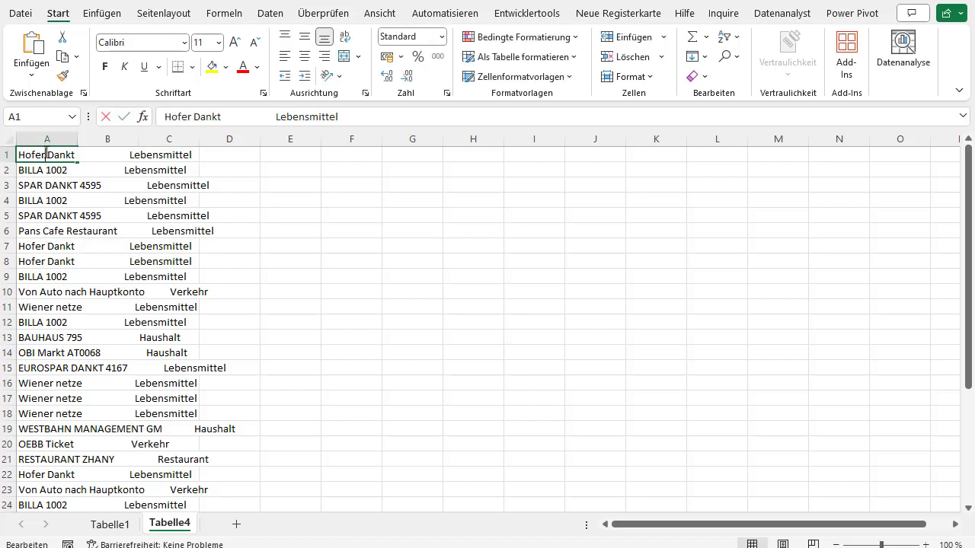
click(147, 188)
key(ctrl+Home)
key(ctrl+z)
key(ctrl+v)
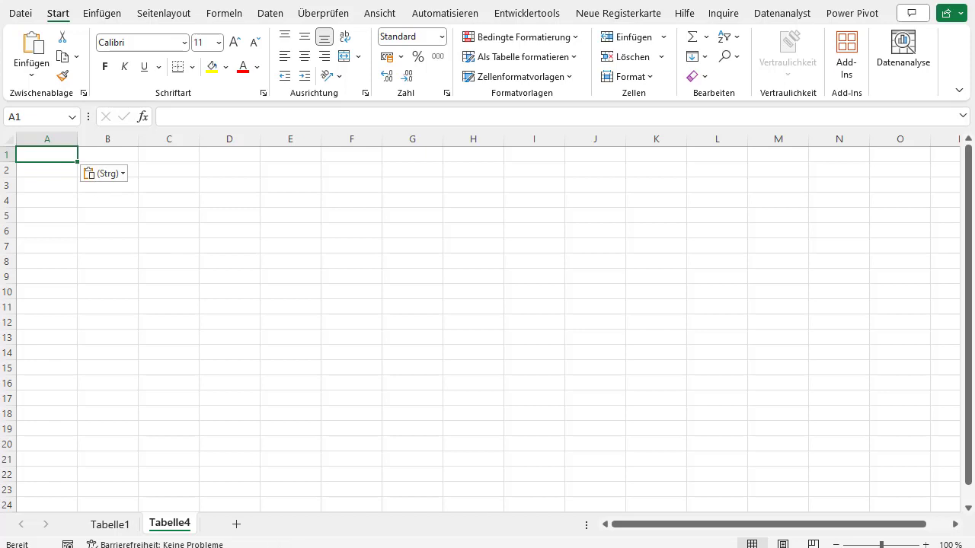
Step: Copy the whole list from Notepad, paste it into column A and start the Textkonvertierungs-Assistent
key(alt+Tab)
key(ctrl+a)
key(alt+Tab)
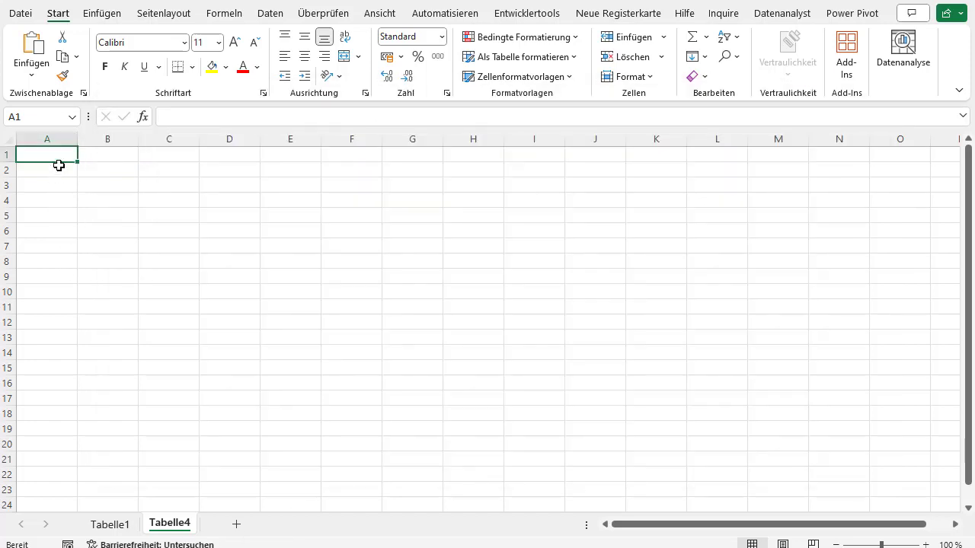
key(ctrl+v)
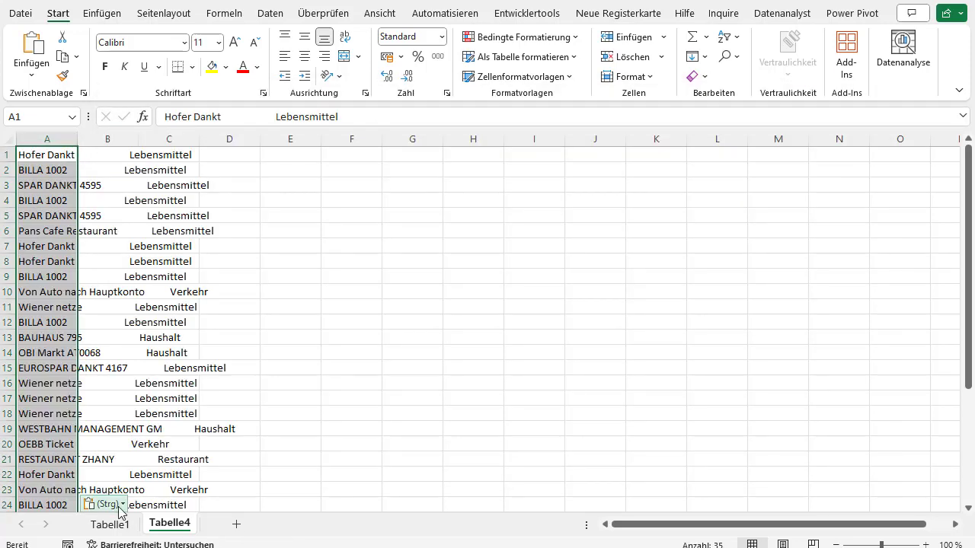
click(105, 504)
click(168, 539)
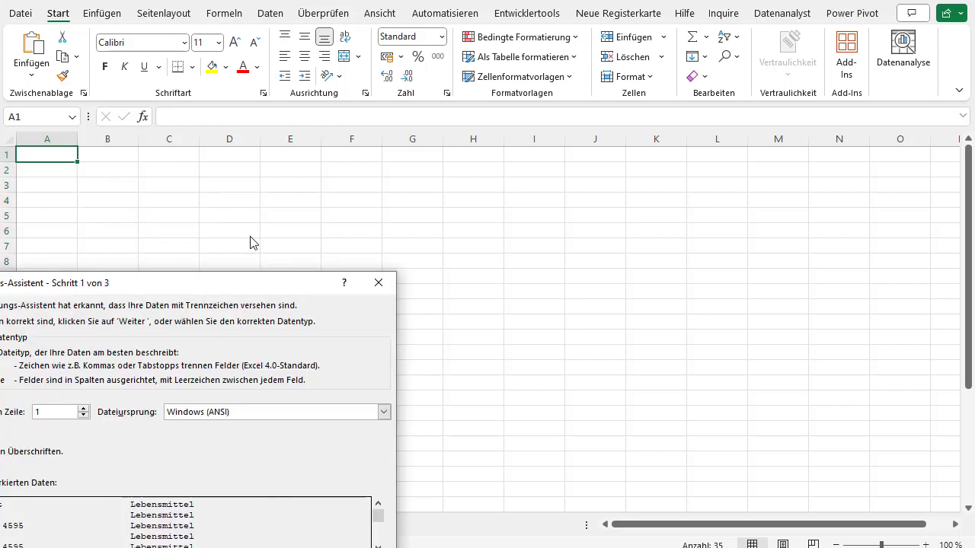
Step: In Notepad, highlight the whitespace between 'OBI Markt AT0068' and 'Haushalt' to inspect the separator
key(alt+Tab)
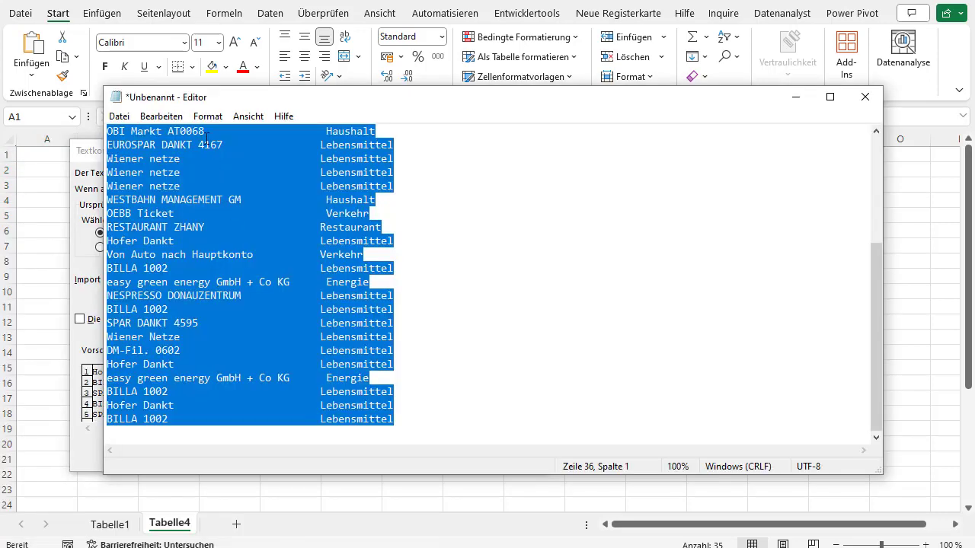
double_click(220, 131)
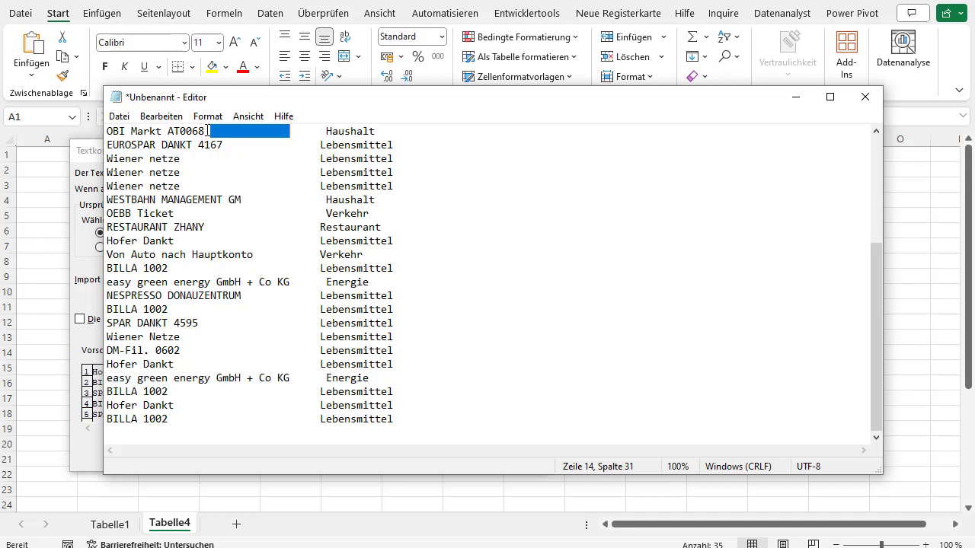
drag(207, 131, 316, 131)
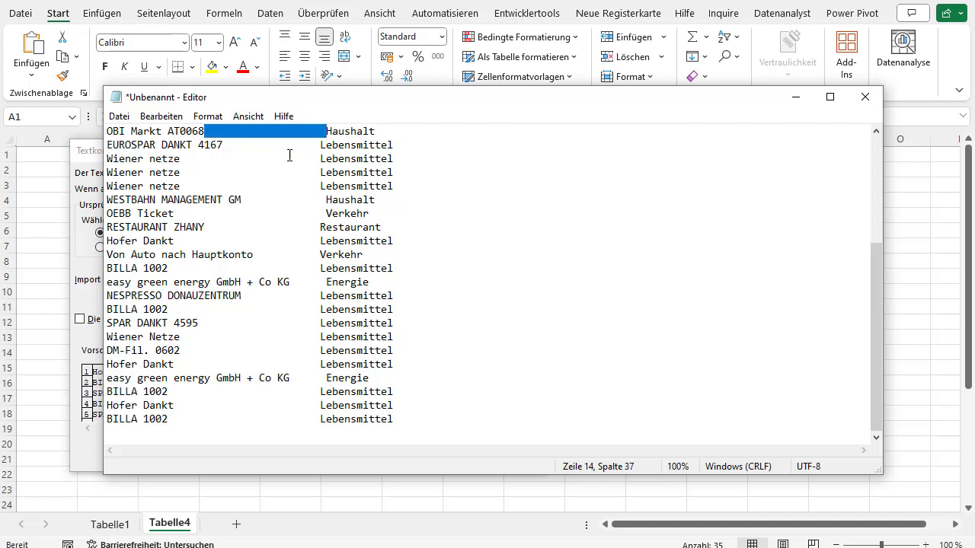
Step: At wizard step 2, untick Leerzeichen and 'Aufeinanderfolgende Trennzeichen als ein Zeichen behandeln', and tick Andere
click(88, 259)
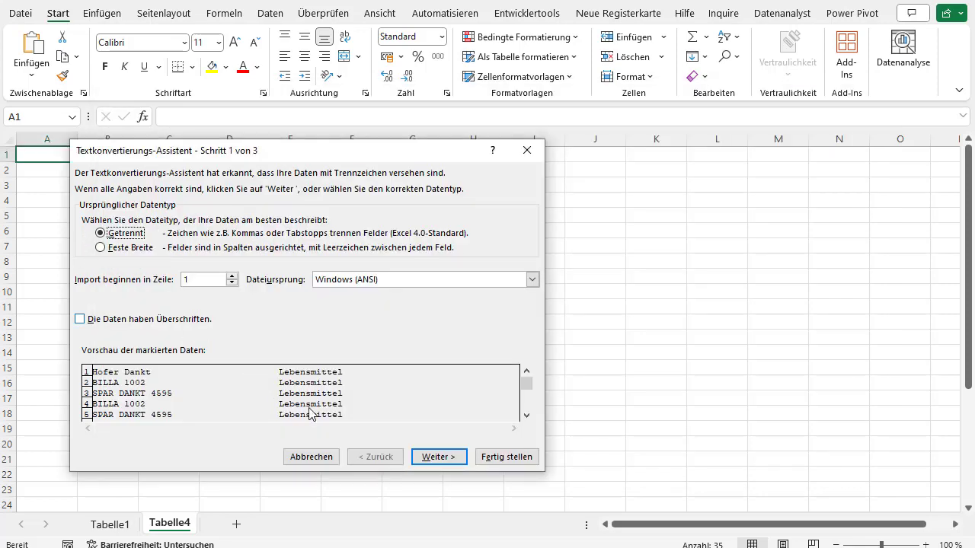
click(441, 458)
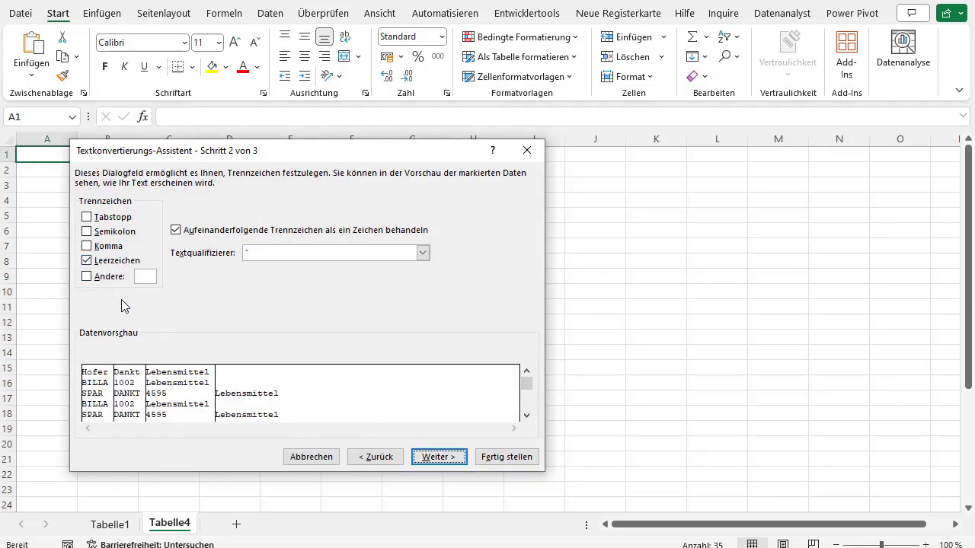
click(114, 261)
click(106, 276)
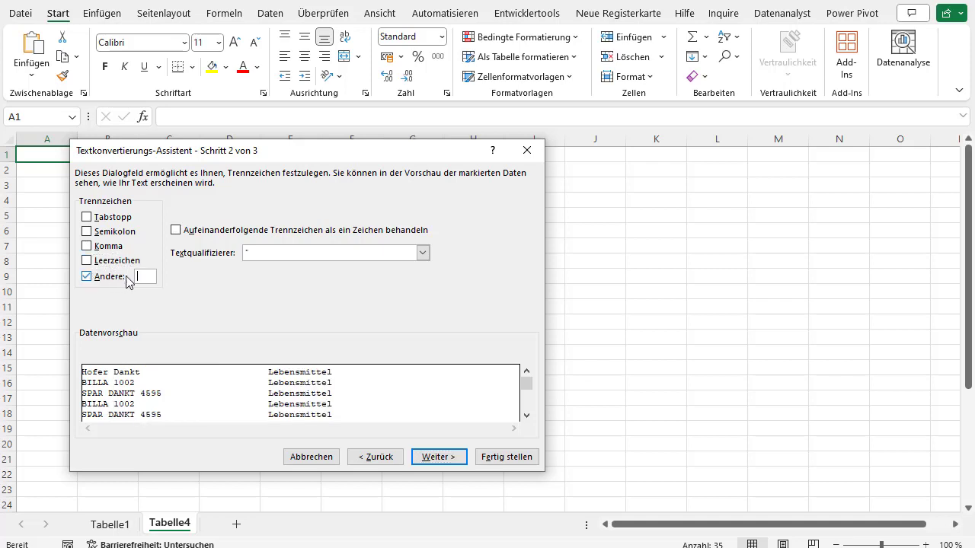
click(145, 277)
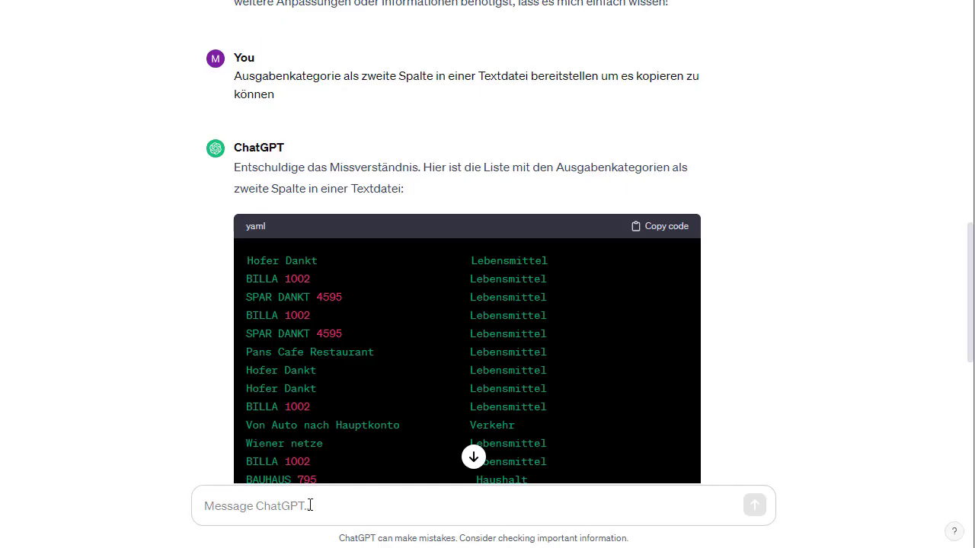
Step: Ask ChatGPT to return the list with its columns separated by a comma
click(310, 505)
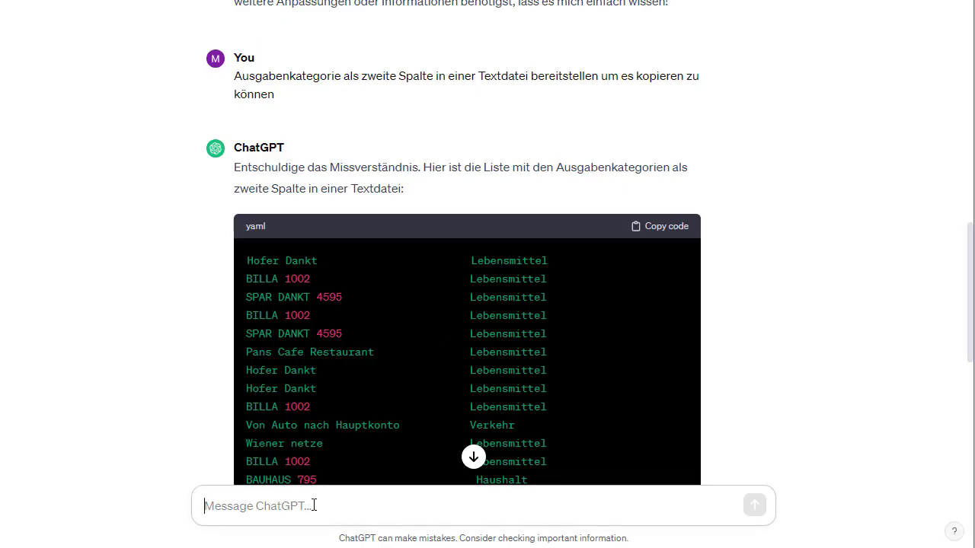
text(Das diese Dat)
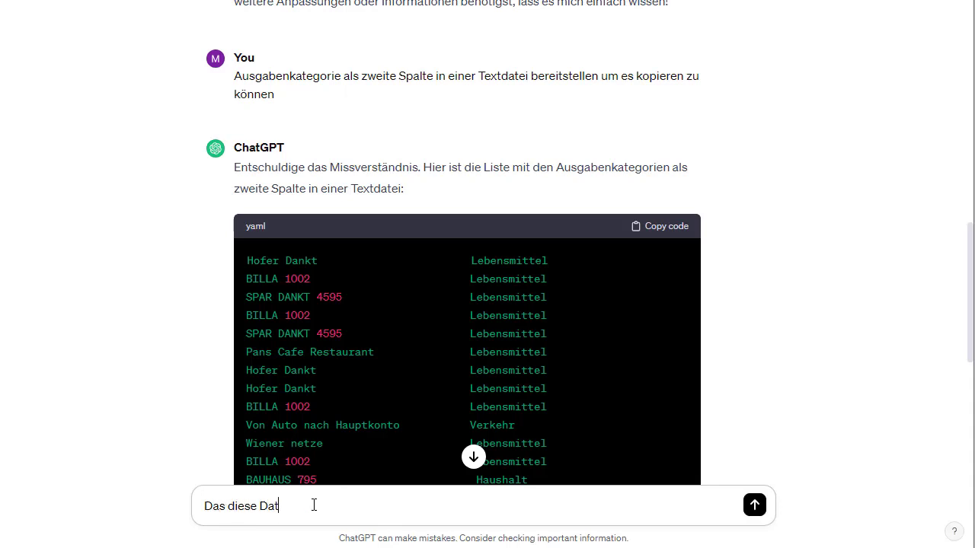
text(ei nich)
key(BackSpace)
key(BackSpace)
key(BackSpace)
key(BackSpace)
text(durch ein Komma getren)
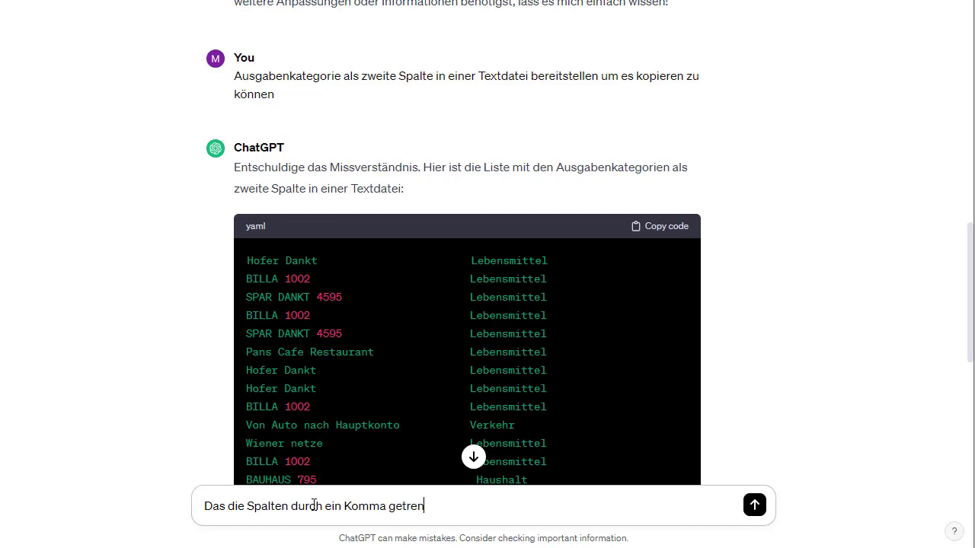
text(t sind)
key(Return)
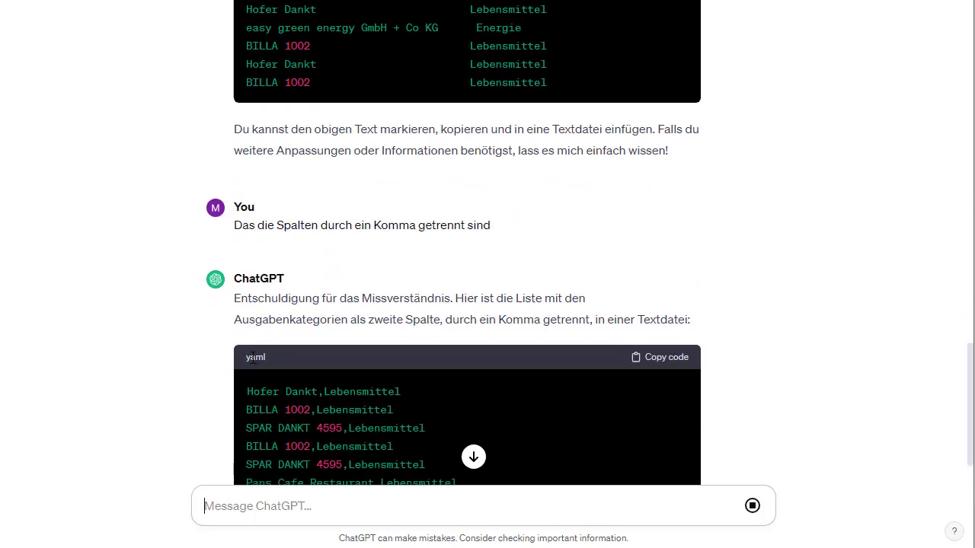
Step: Copy the comma-separated payee and category list from ChatGPT's reply
scroll(252, 358, down, 3)
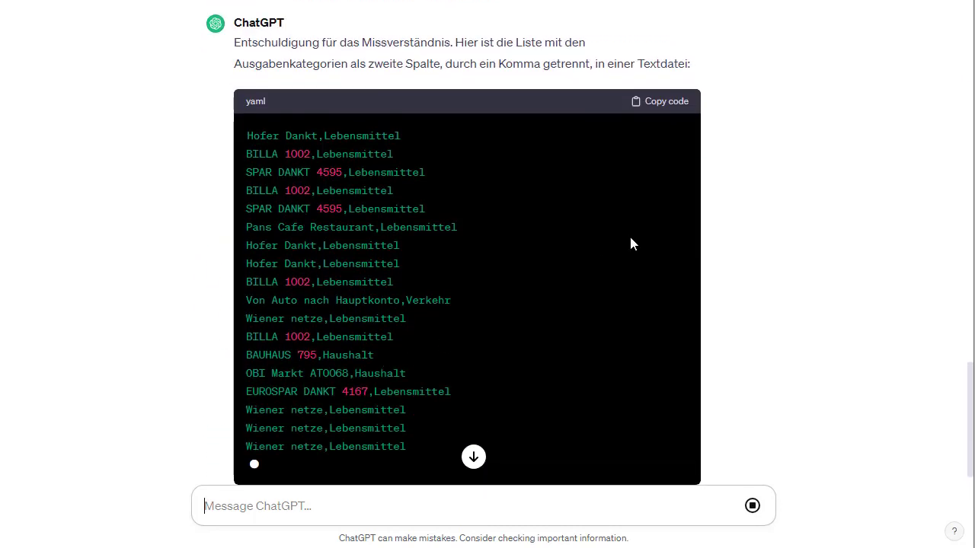
scroll(681, 145, down, 2)
scroll(682, 146, down, 1)
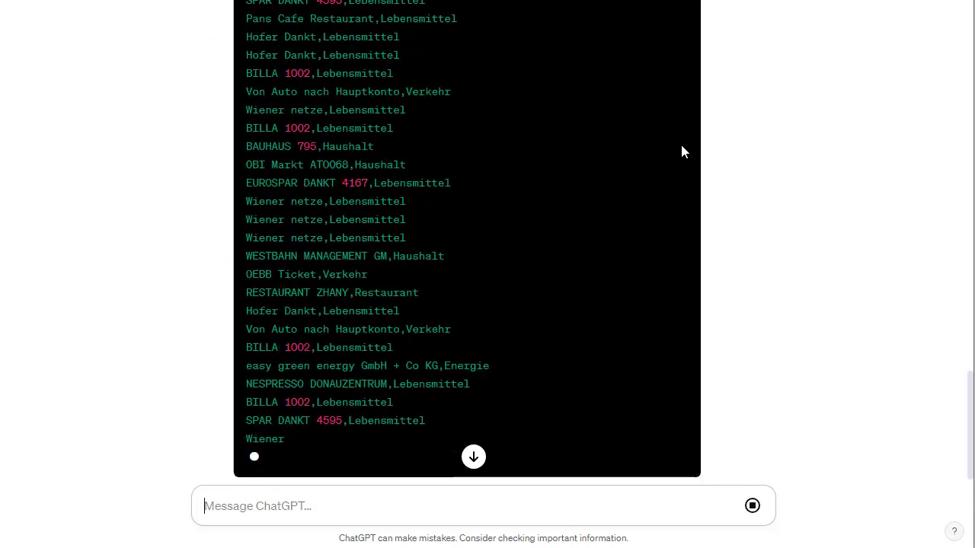
scroll(680, 150, down, 1)
scroll(680, 150, up, 1)
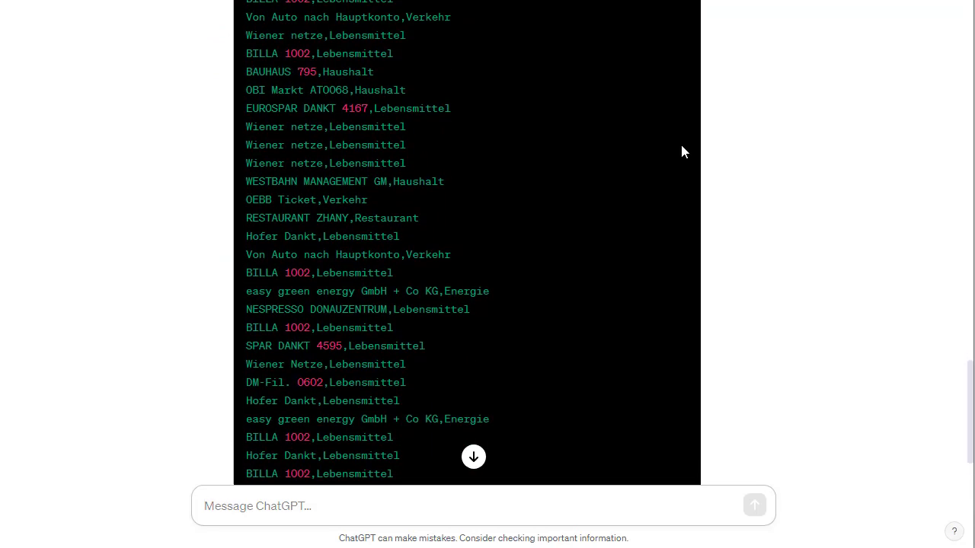
scroll(684, 214, up, 5)
click(665, 306)
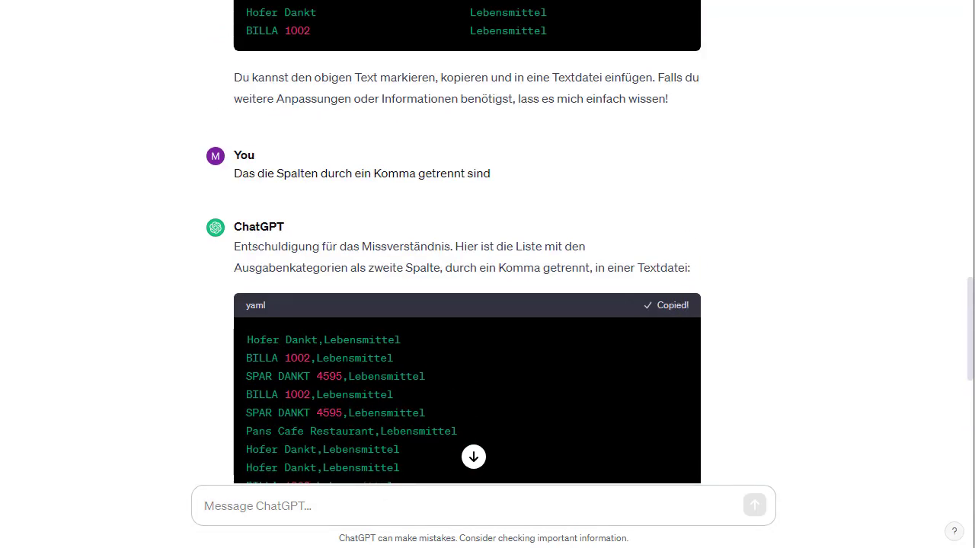
Step: Cancel the old conversion, replace column A with the comma-separated list and open the Textkonvertierungs-Assistent
click(286, 518)
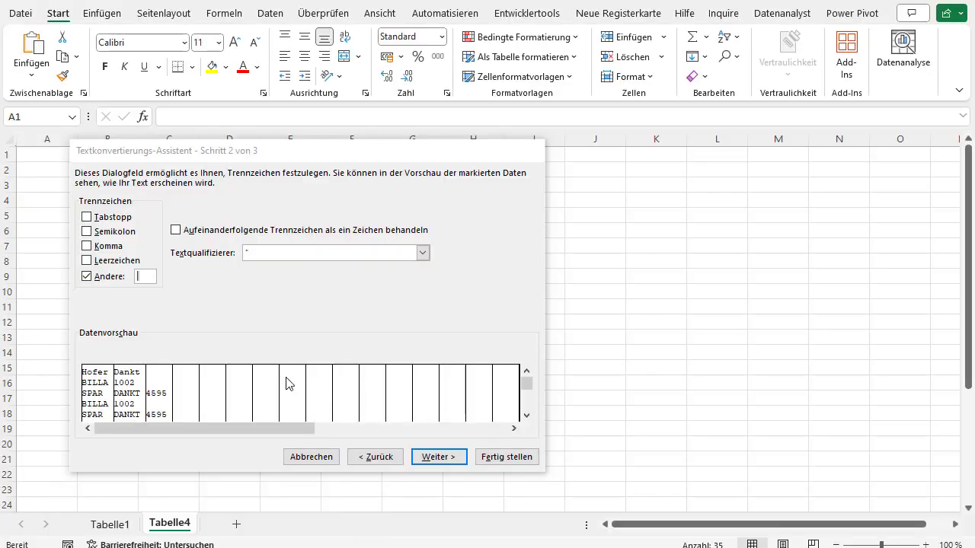
click(528, 152)
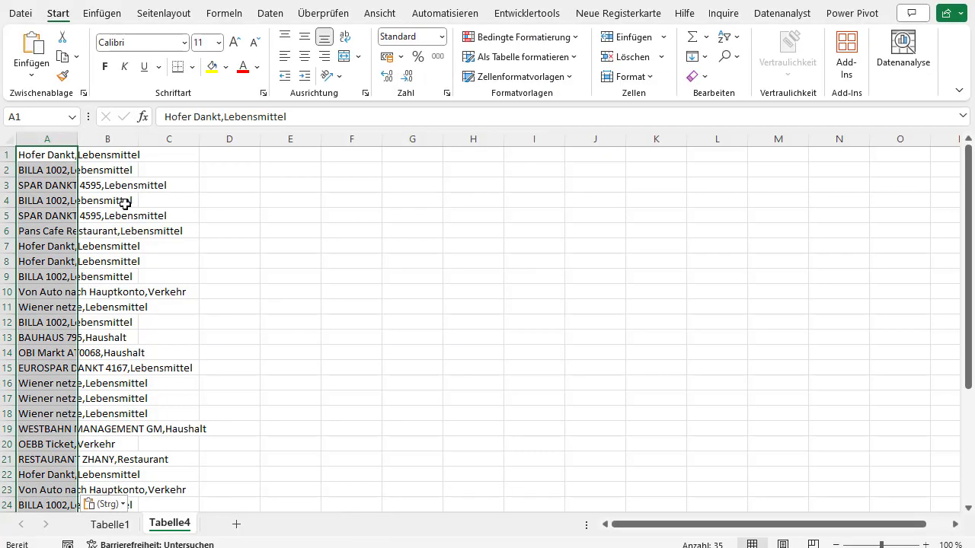
key(Delete)
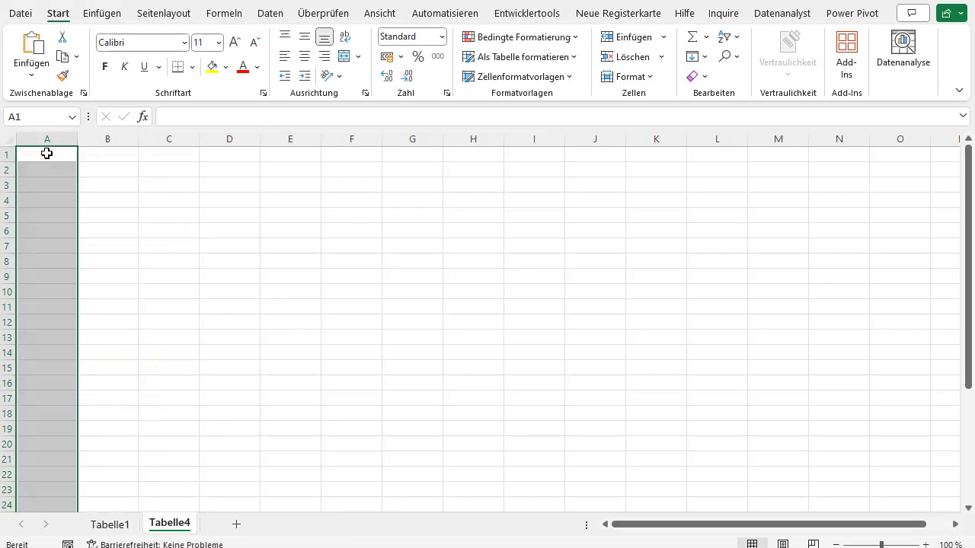
key(ctrl+v)
click(103, 504)
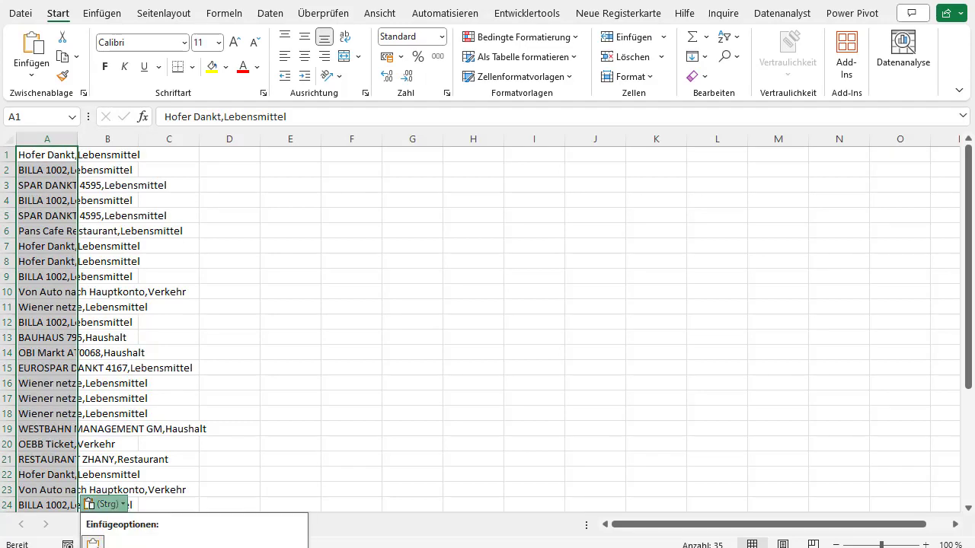
click(152, 546)
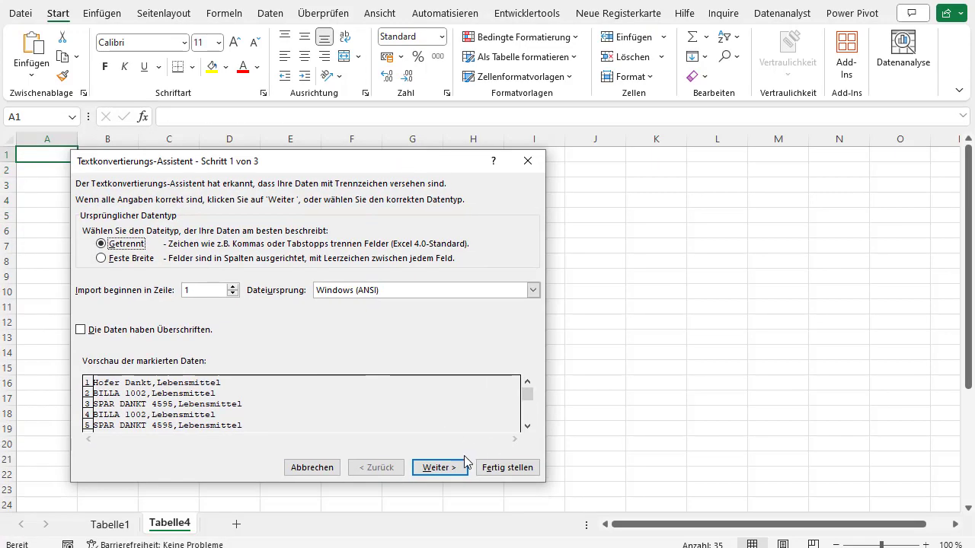
Step: Split the list at commas instead of spaces into columns A and B, and autofit both columns
click(466, 462)
click(108, 257)
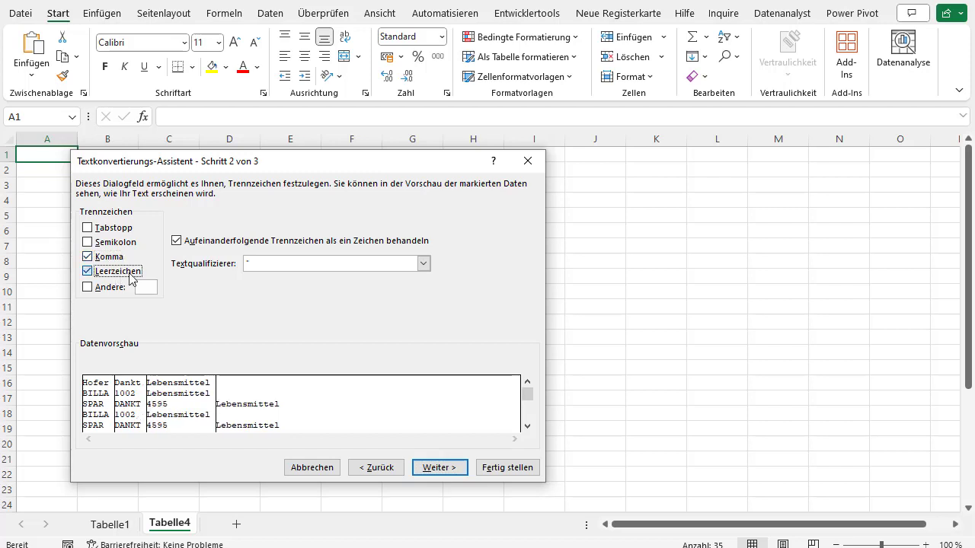
click(130, 276)
click(507, 467)
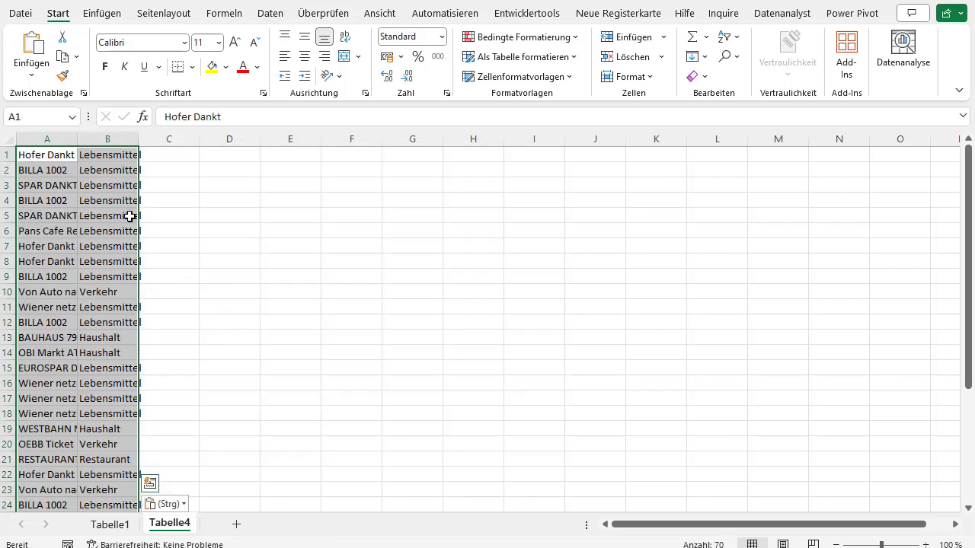
double_click(77, 140)
double_click(240, 139)
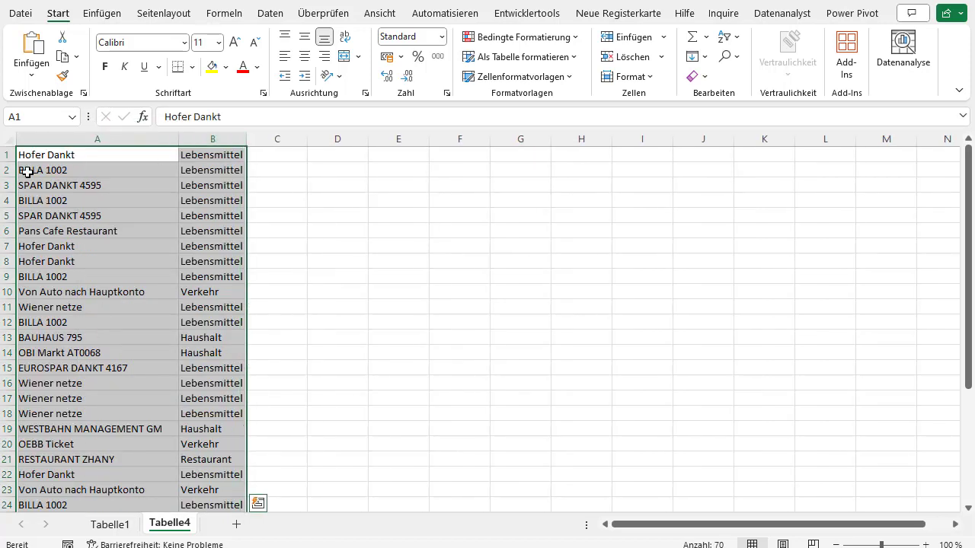
click(6, 154)
right_click(6, 155)
Step: Insert a header row on Tabelle4 with Empfänger in A1 and Ausgabenkategorie in B1
key(Escape)
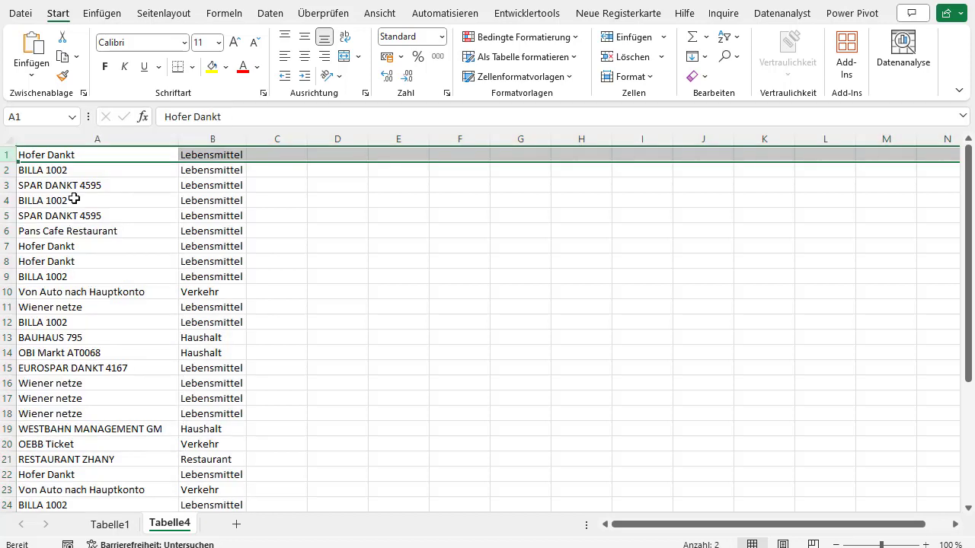
key(ctrl+plus)
click(80, 152)
text(Em)
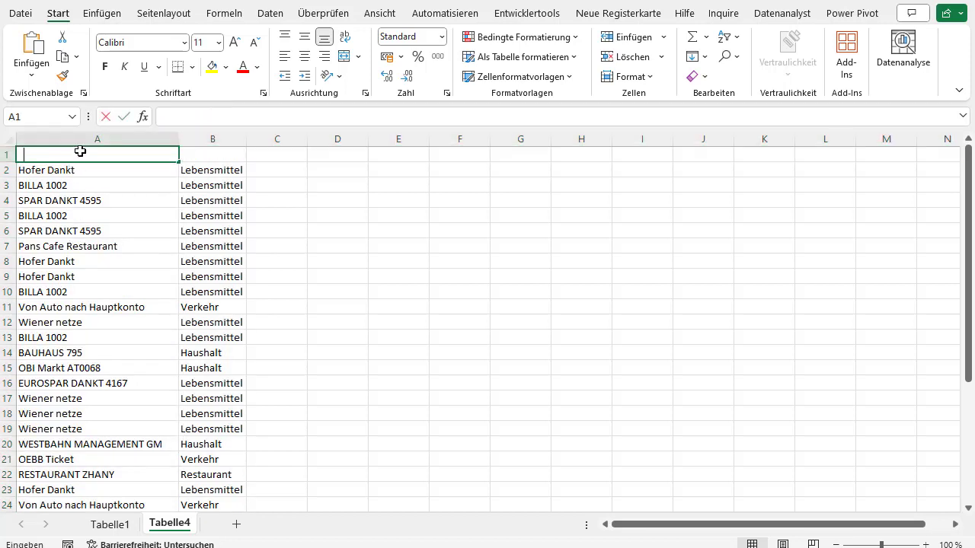
text(üer)
key(Tab)
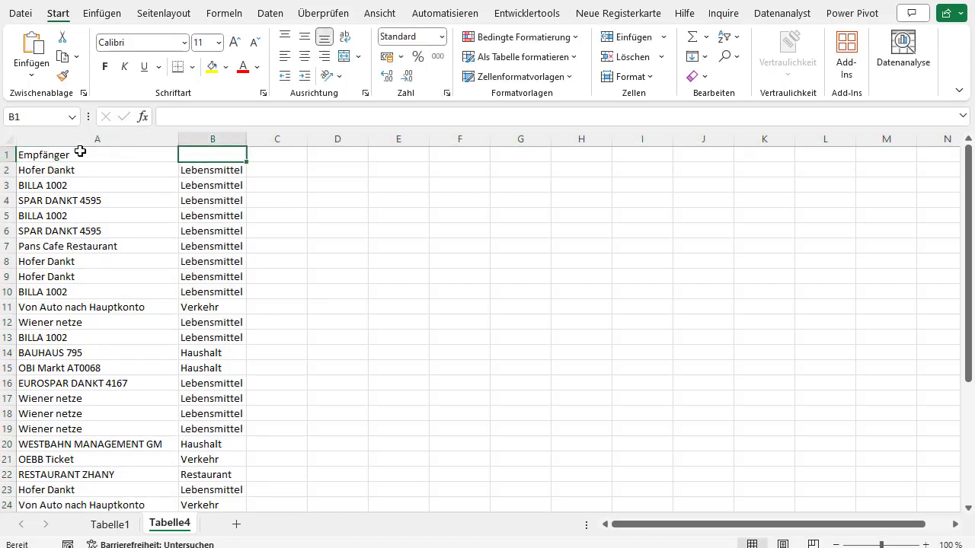
text(Ausgaben)
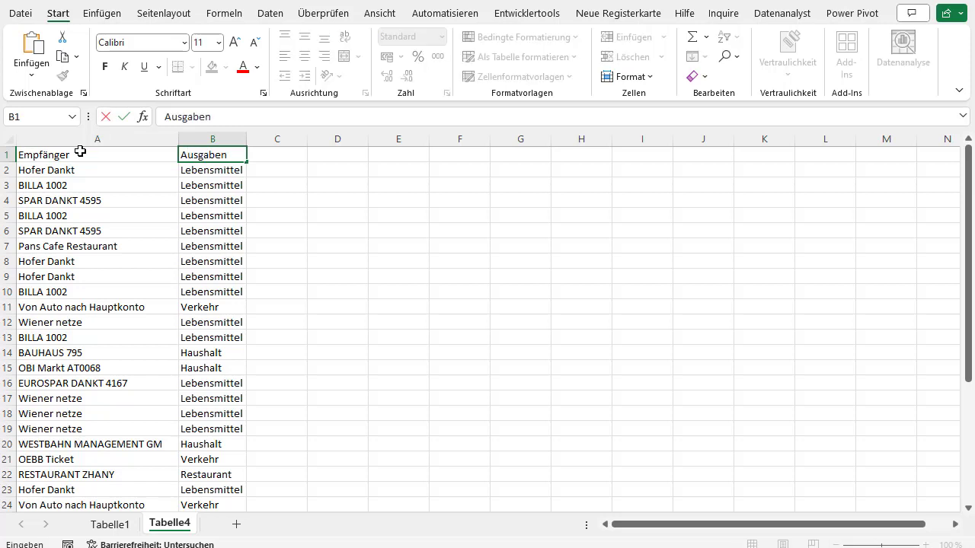
text(kategorie)
key(Return)
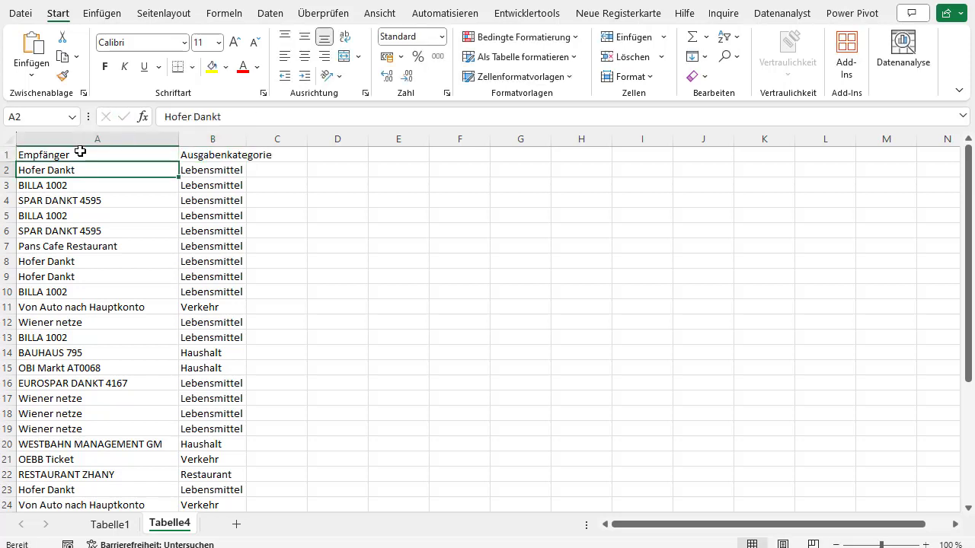
Step: On Tabelle1, delete the Kontonummer, Transaktionstyp and Verwendungszweck columns
click(109, 525)
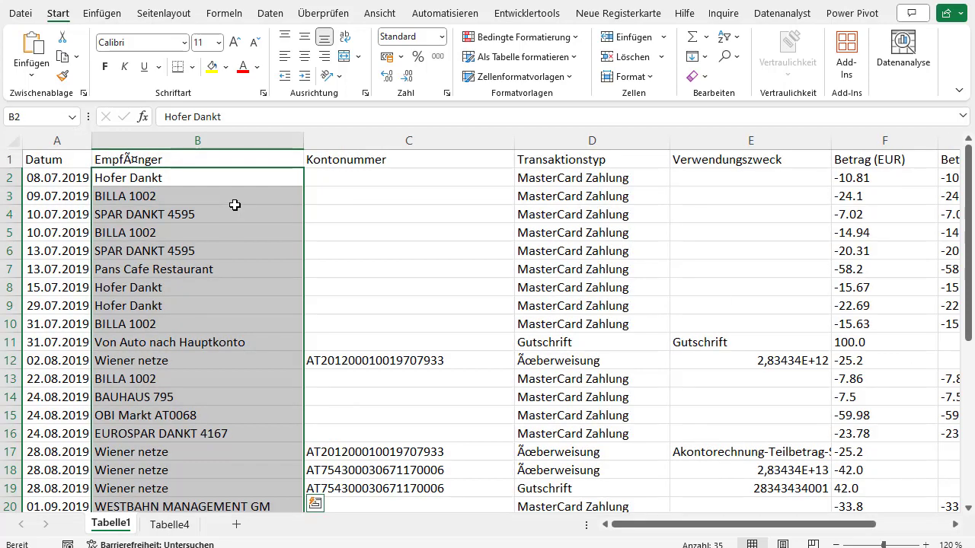
drag(350, 141, 714, 141)
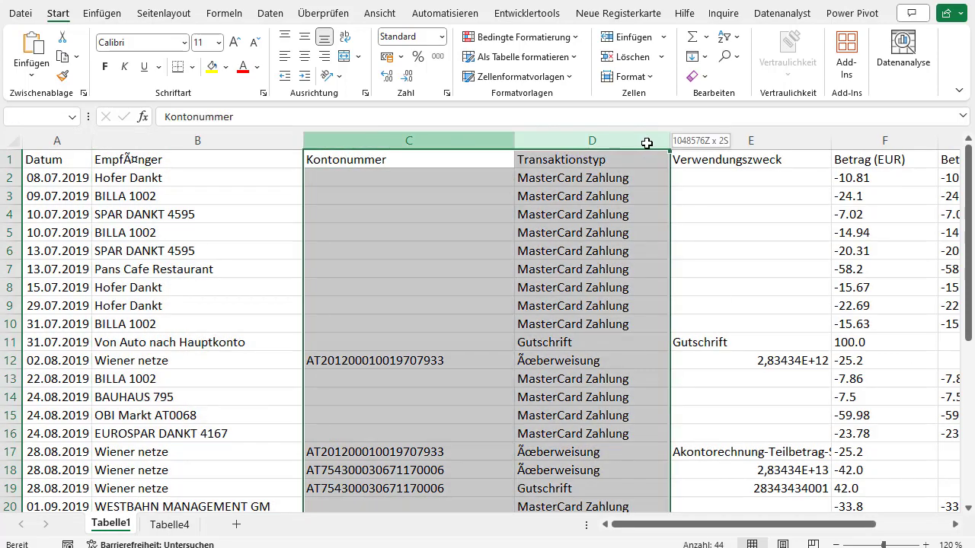
right_click(715, 140)
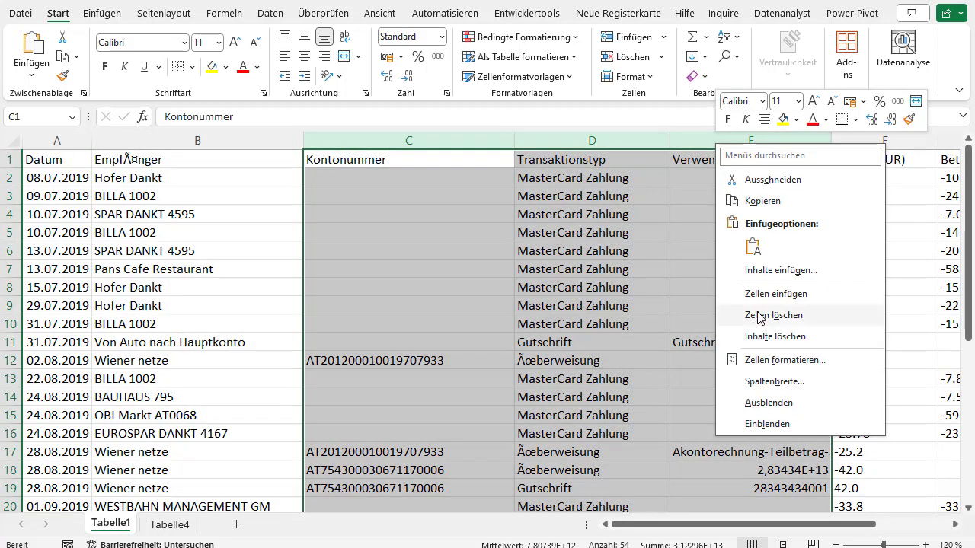
click(760, 317)
Step: Insert an empty column C before Betrag (EUR) and type the header Ausgabenkategorie
click(315, 140)
right_click(316, 141)
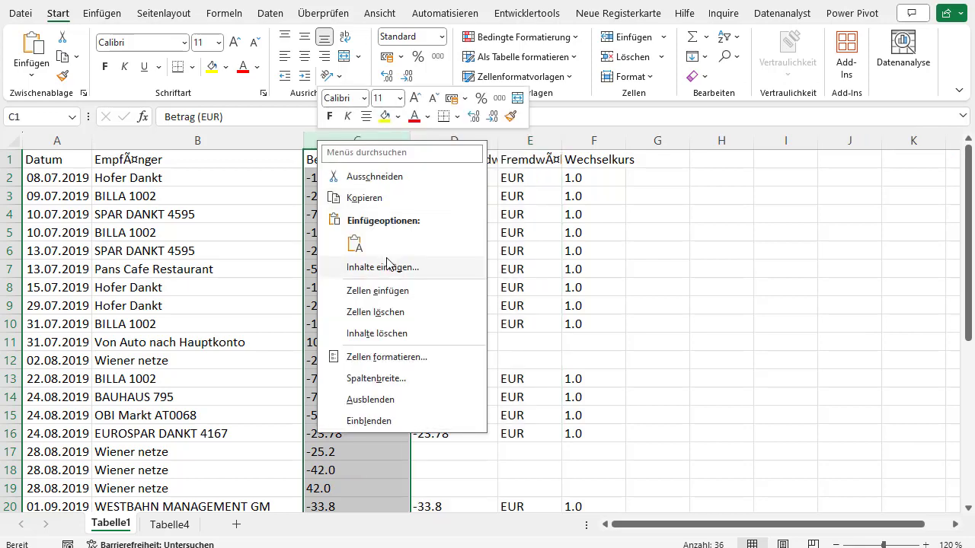
click(384, 291)
click(342, 165)
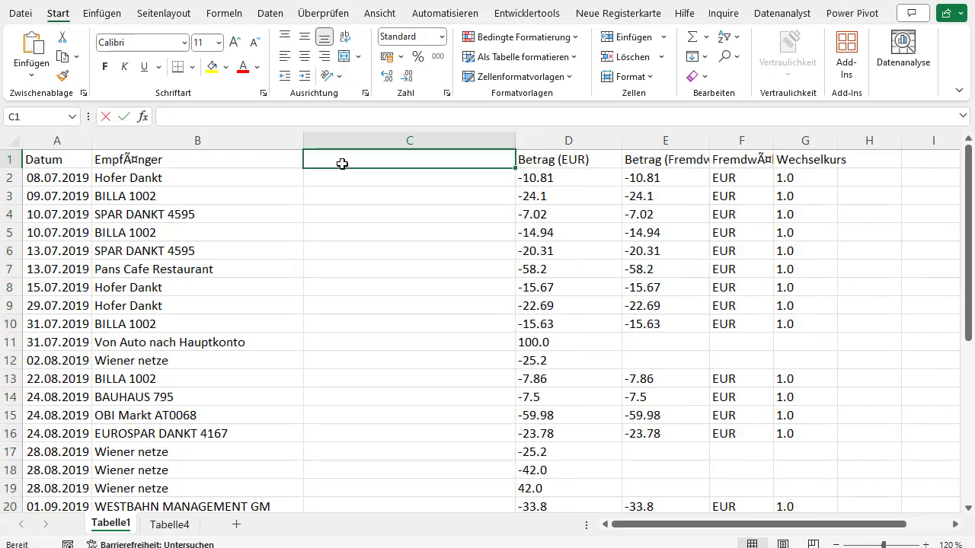
text(Ausgabenkate)
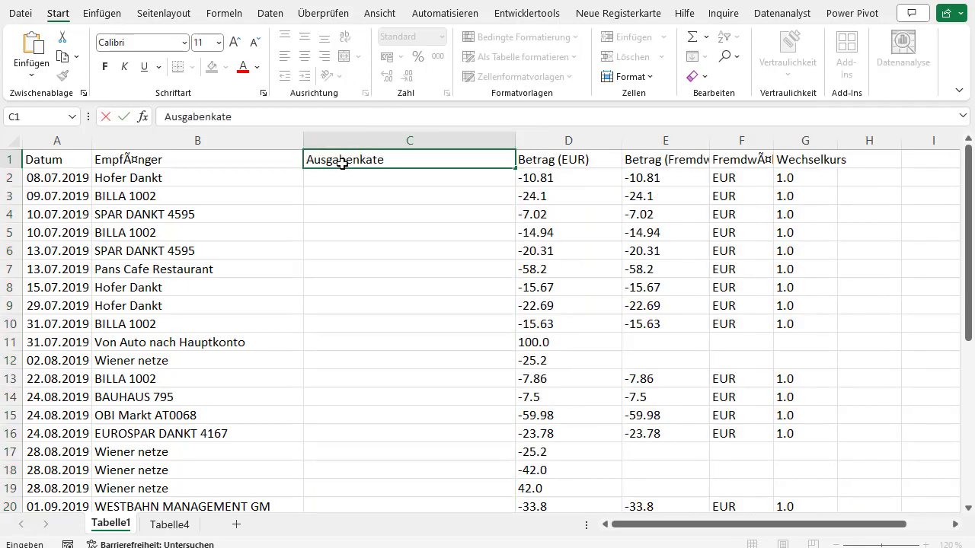
text(gorie)
Step: Confirm the header and start =SVERWEIS( in C2 with B2 as the lookup value
key(Return)
text(=)
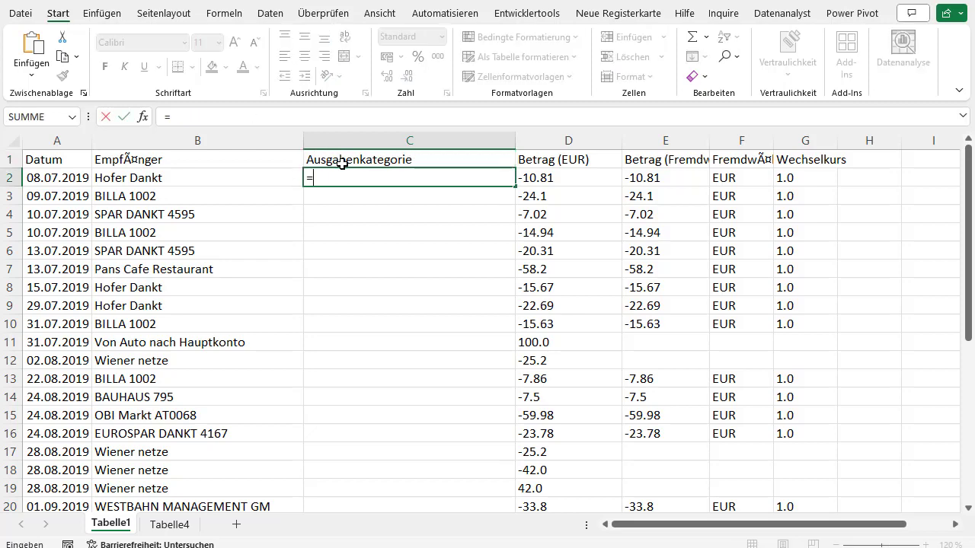
text(SVERWEIS()
key(Left)
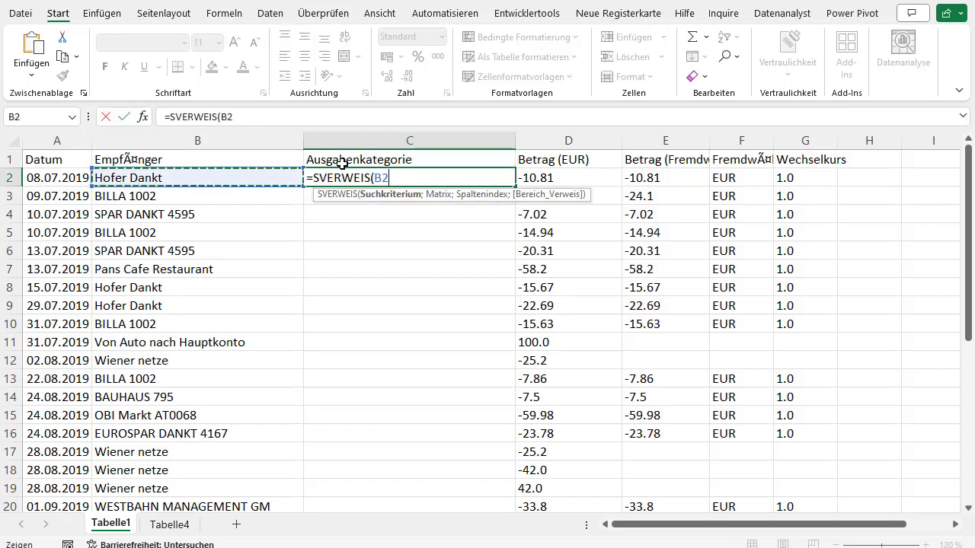
text(,)
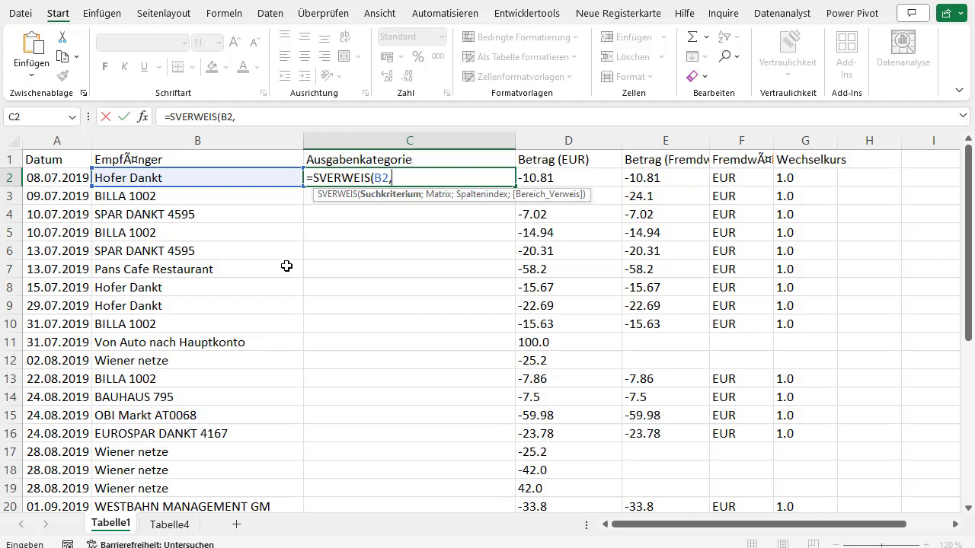
key(BackSpace)
text(;)
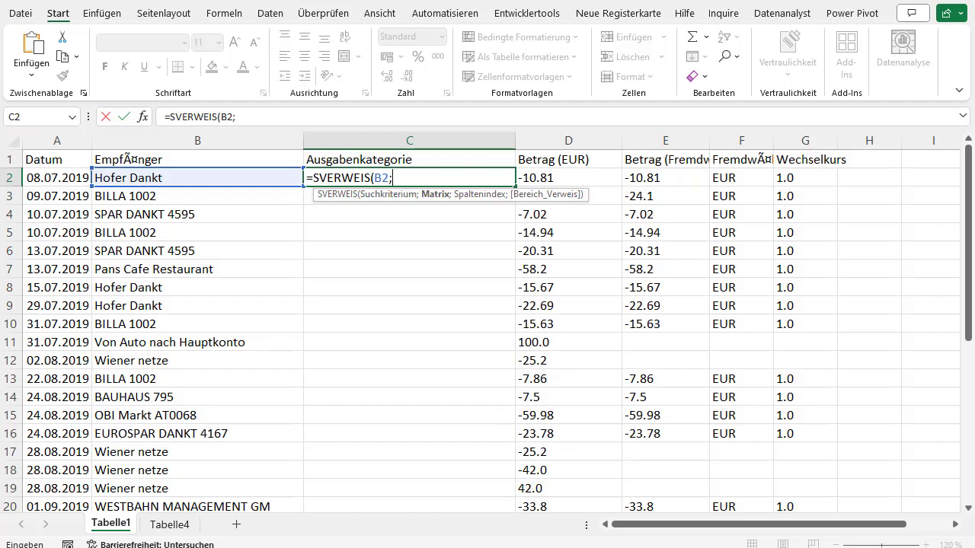
Step: Complete the formula as =SVERWEIS(B2;Tabelle4!$A:$B;2;FALSCH) and commit it
click(169, 525)
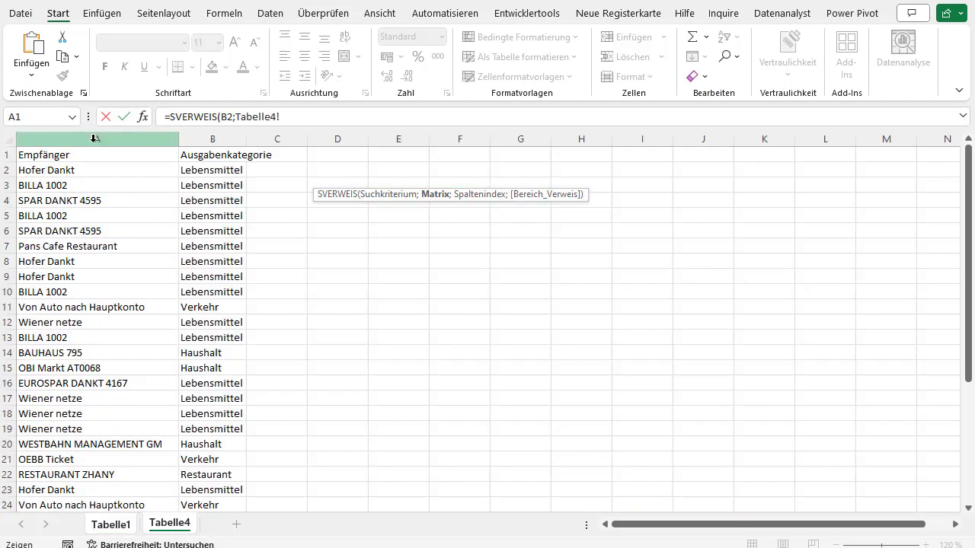
drag(94, 138, 223, 159)
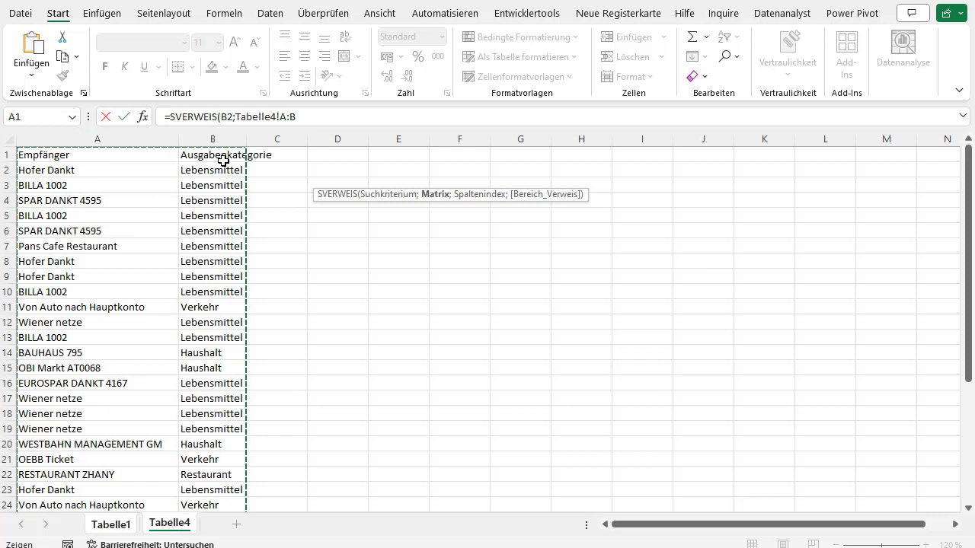
key(F4)
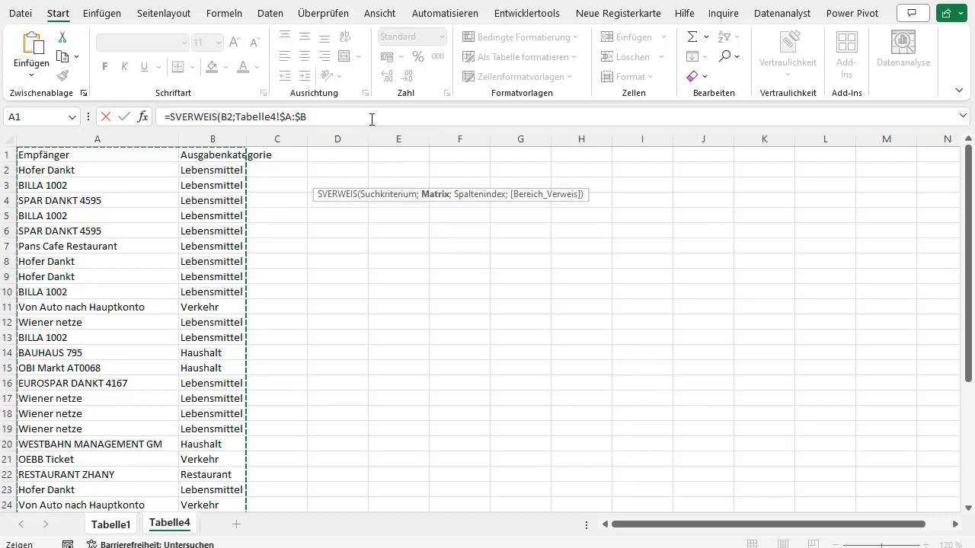
click(371, 119)
text(;2)
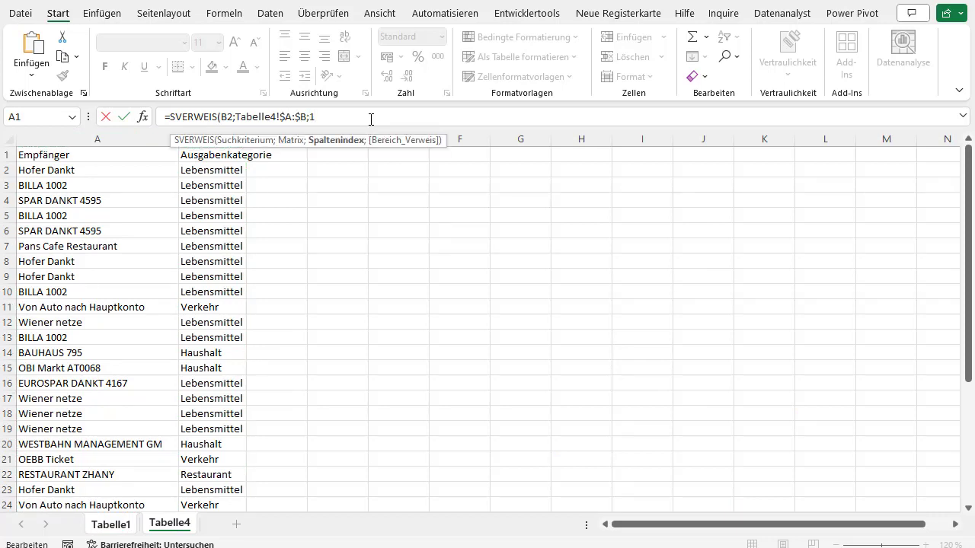
text(;)
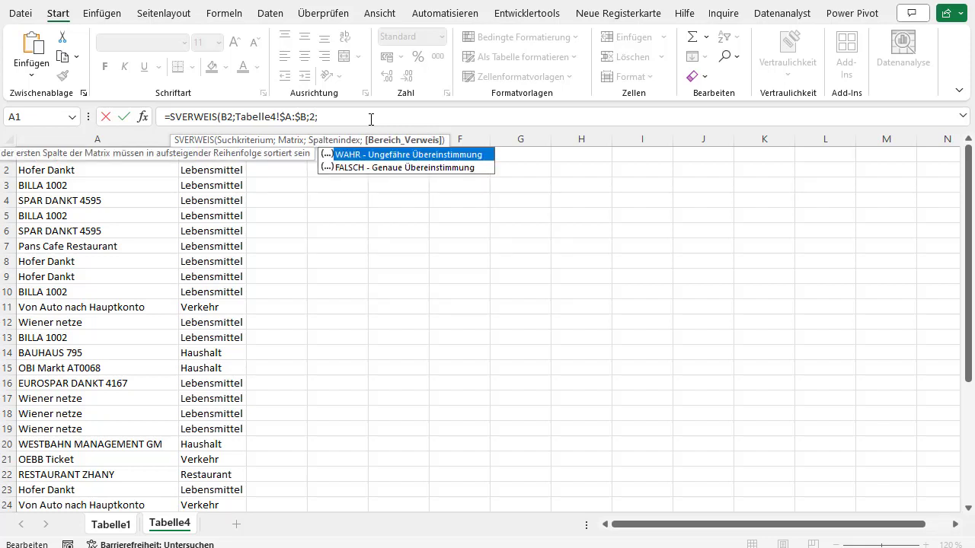
key(Down)
key(Tab)
text())
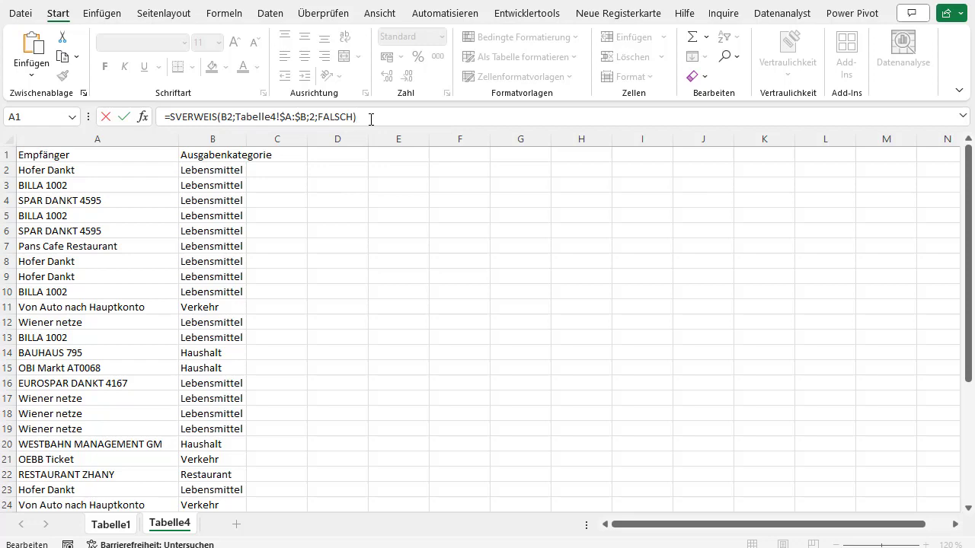
key(Return)
Step: Copy the SVERWEIS formula from C2 down the whole Ausgabenkategorie column
click(483, 176)
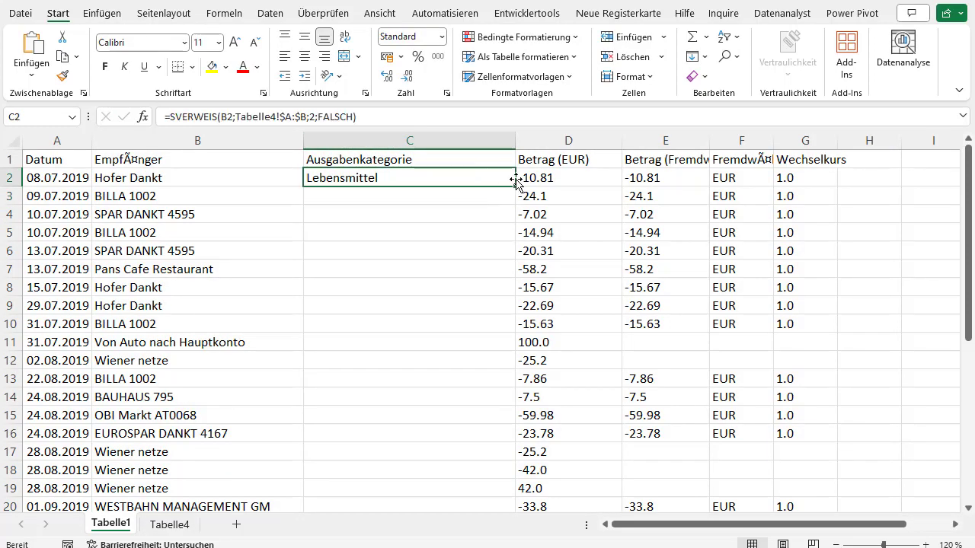
double_click(515, 187)
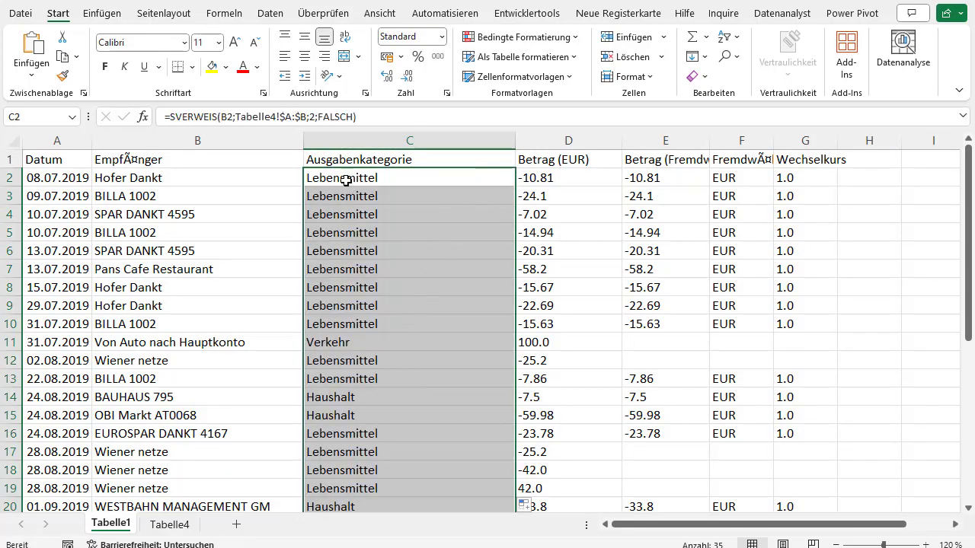
click(371, 156)
Step: Select the headers Empfänger through Betrag (EUR), then browse Power Pivot and other ribbon tabs
key(Left)
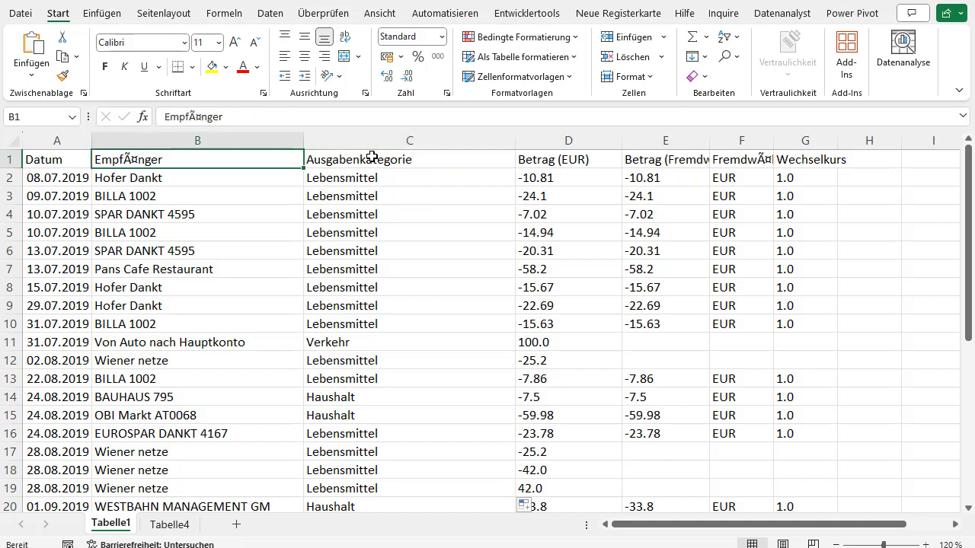
key(Right)
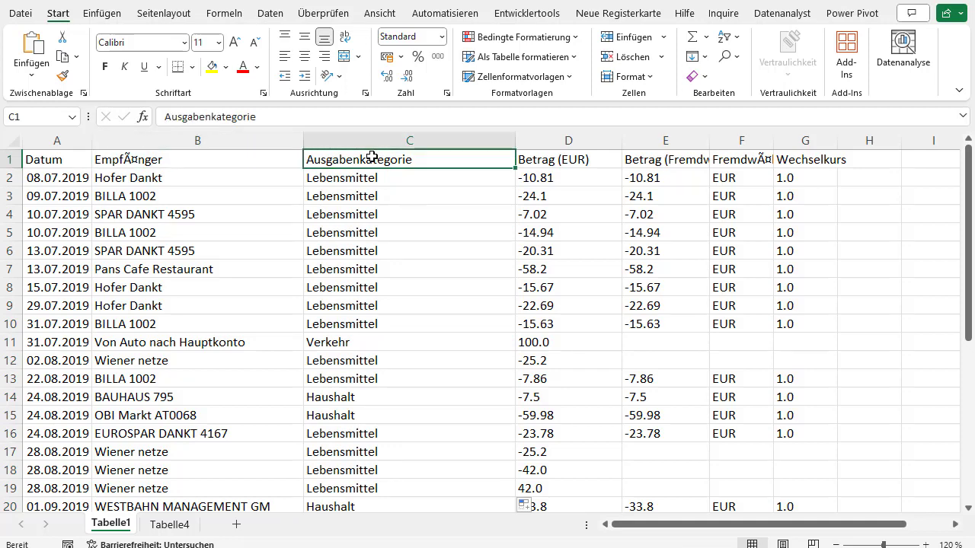
key(Right)
key(Left)
key(Left)
key(shift+Right)
key(shift+Right)
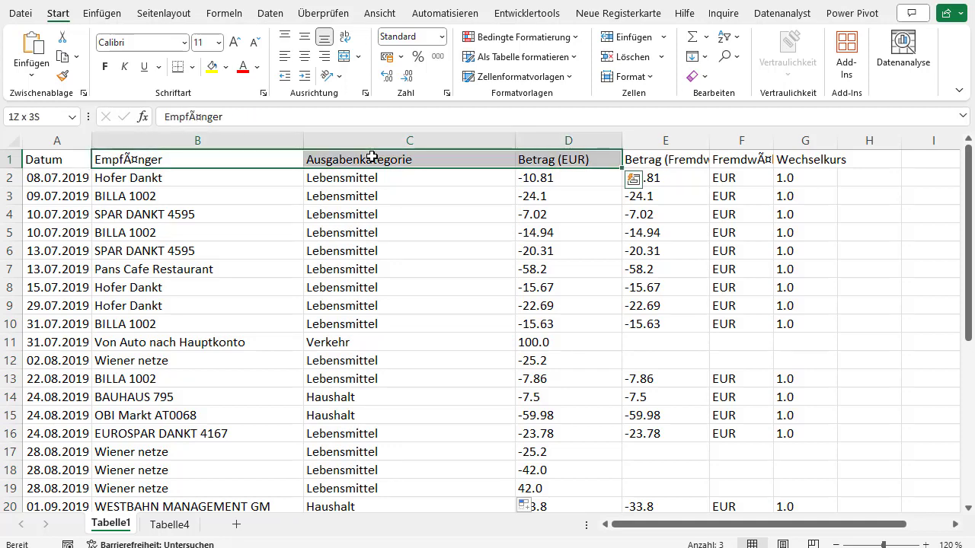
click(849, 17)
click(780, 14)
click(723, 13)
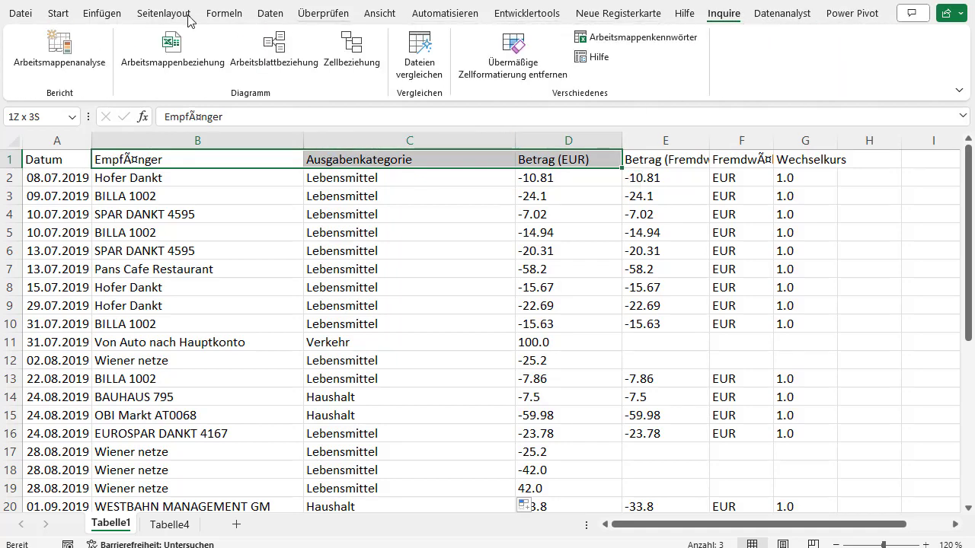
Step: Insert a PivotChart with PivotTable from Tabelle1!$A$1:$G$36 onto a new worksheet
click(122, 16)
click(601, 250)
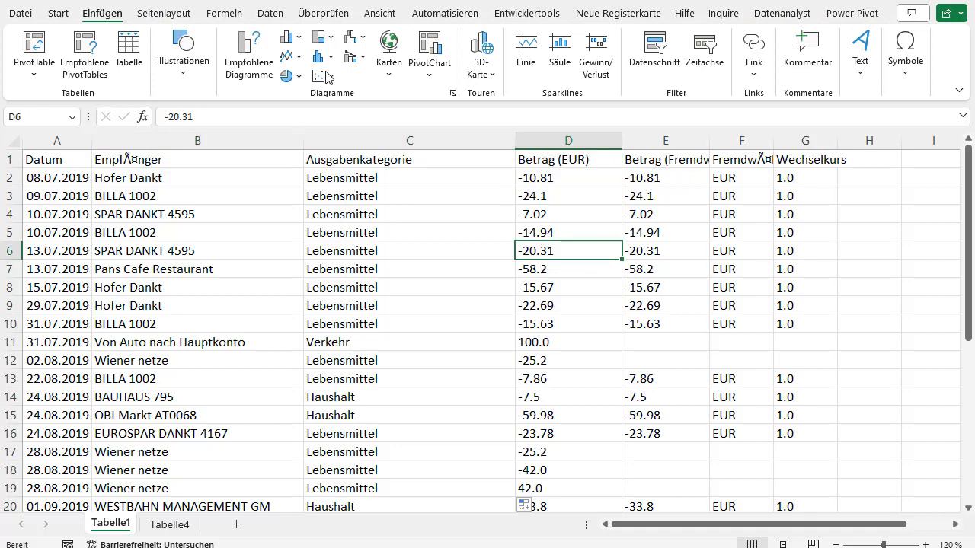
click(430, 47)
click(633, 190)
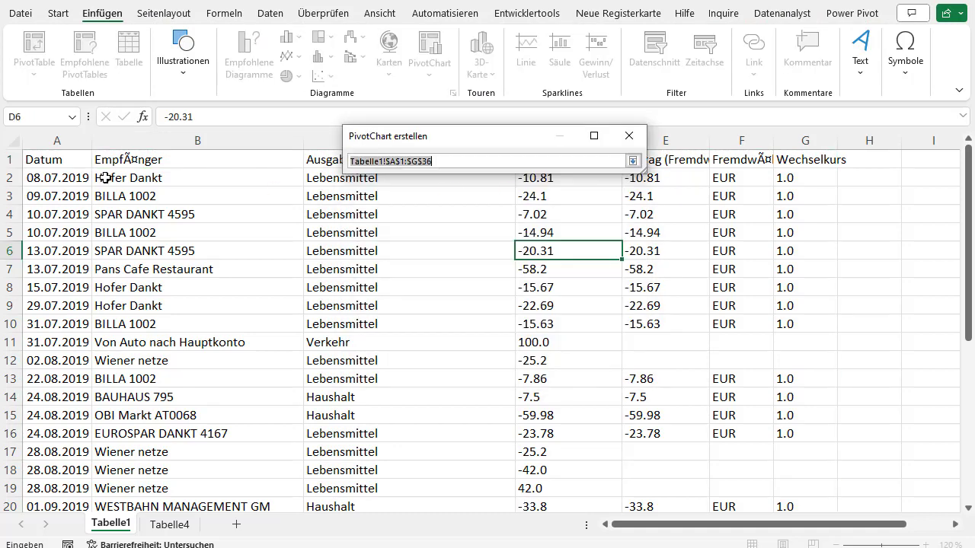
drag(47, 158, 782, 168)
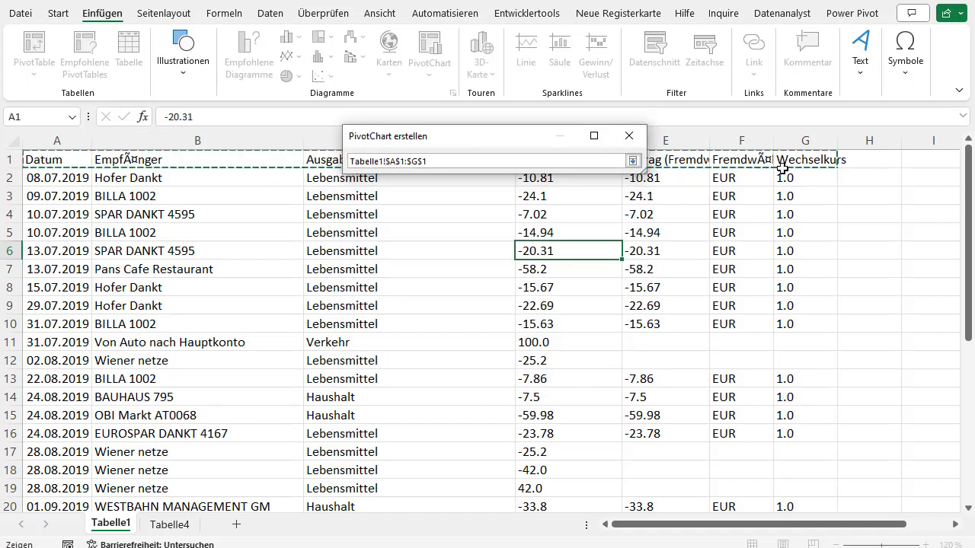
key(ctrl+shift+Down)
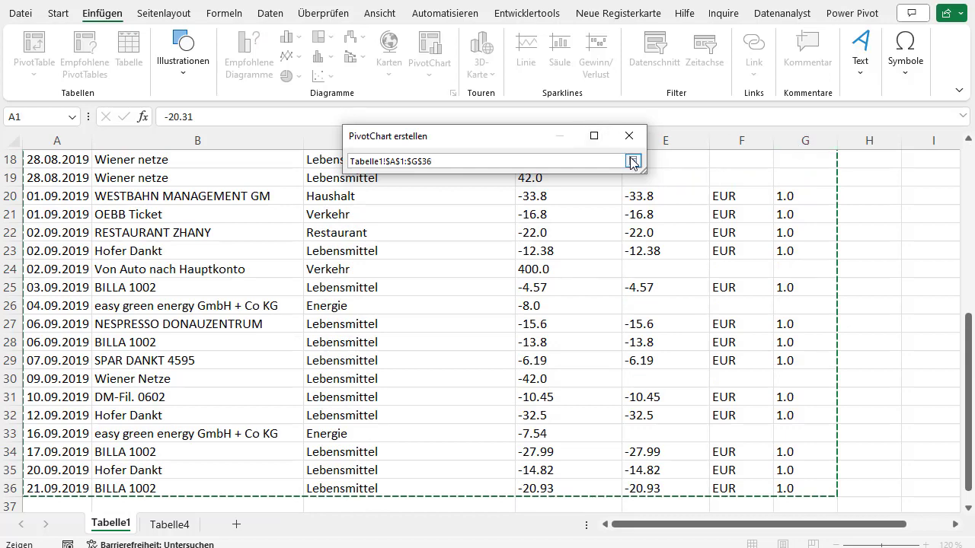
click(633, 161)
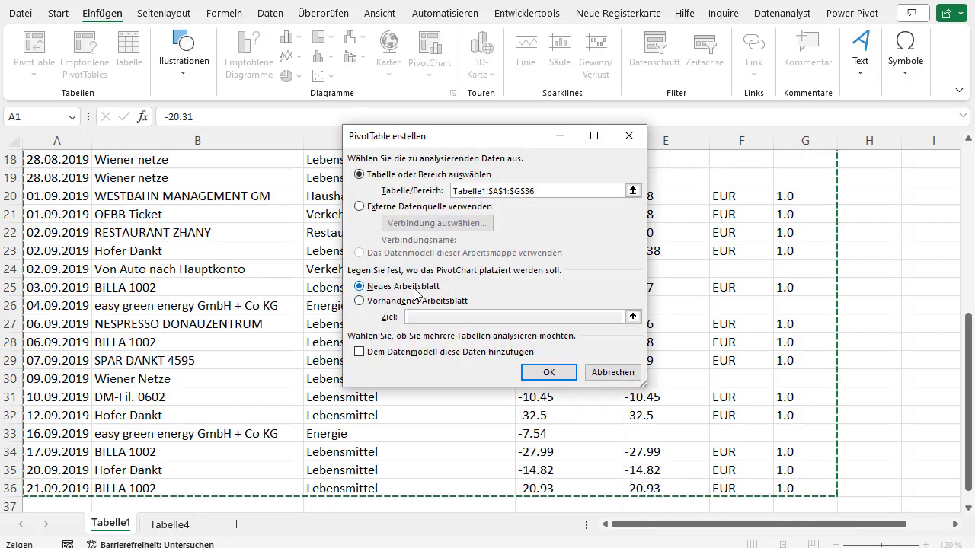
click(548, 372)
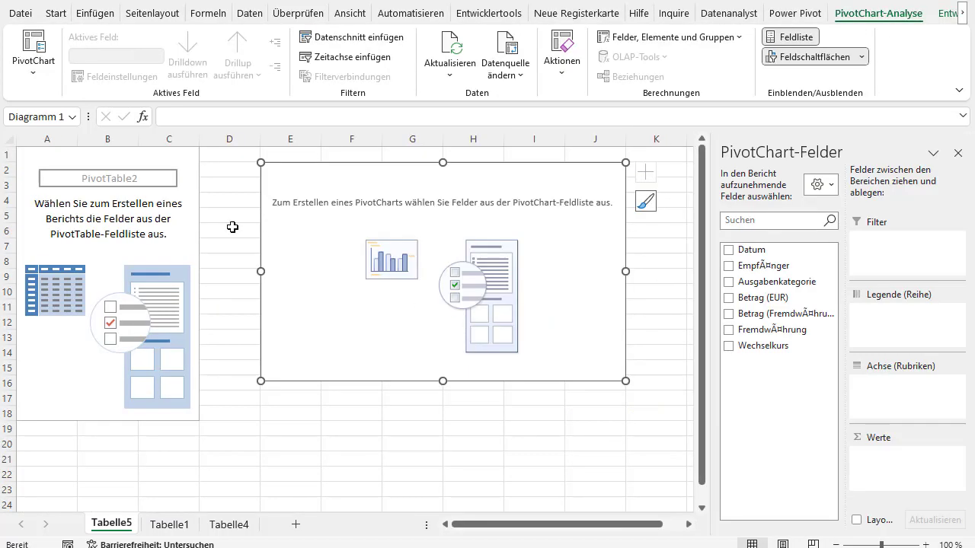
Step: Add Ausgabenkategorie and Betrag (EUR) to the pivot, summarizing Betrag as Summe, then return to Tabelle1
click(743, 282)
click(742, 298)
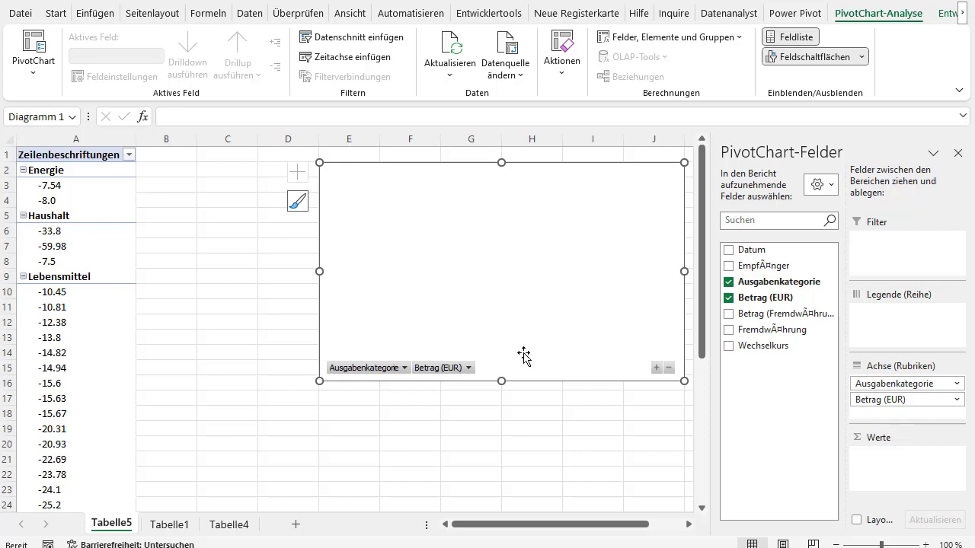
drag(895, 399, 906, 456)
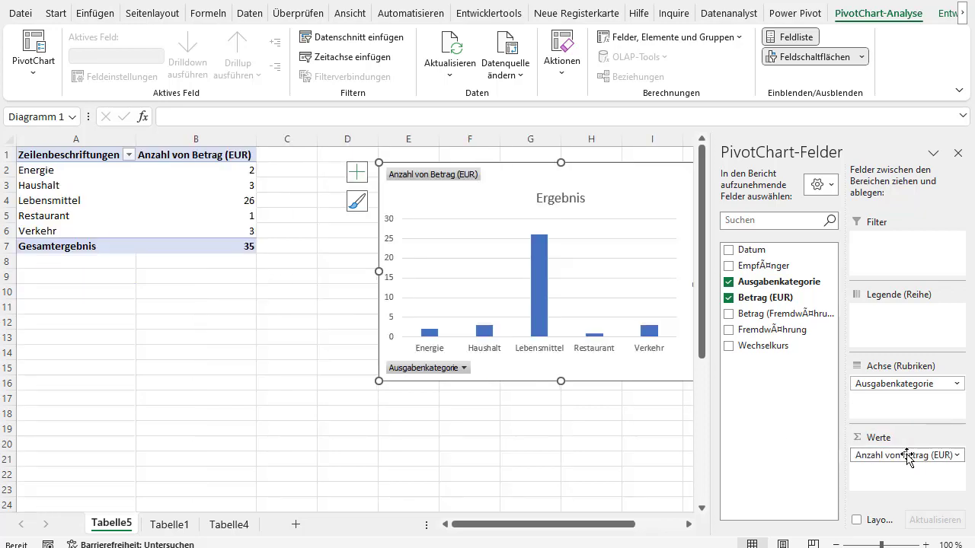
click(906, 456)
click(769, 501)
click(370, 272)
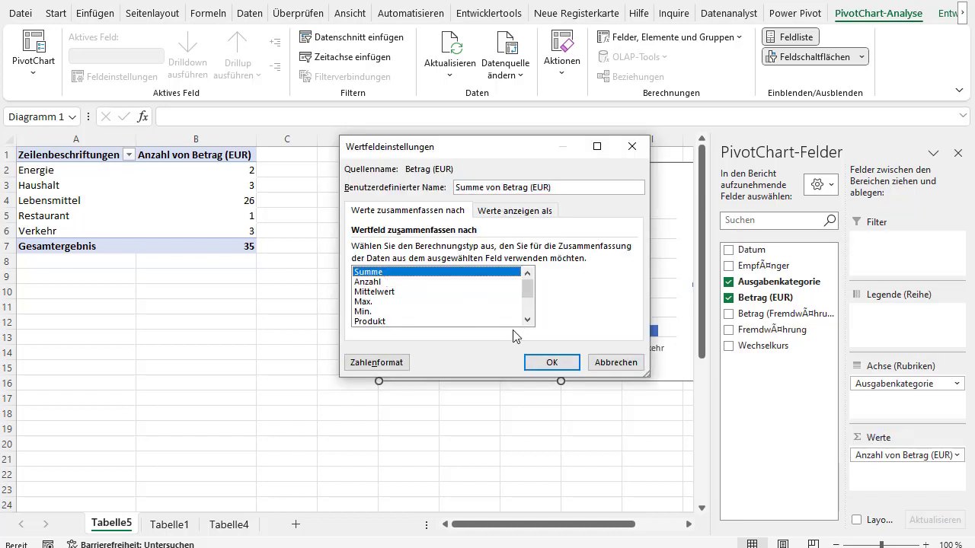
click(552, 363)
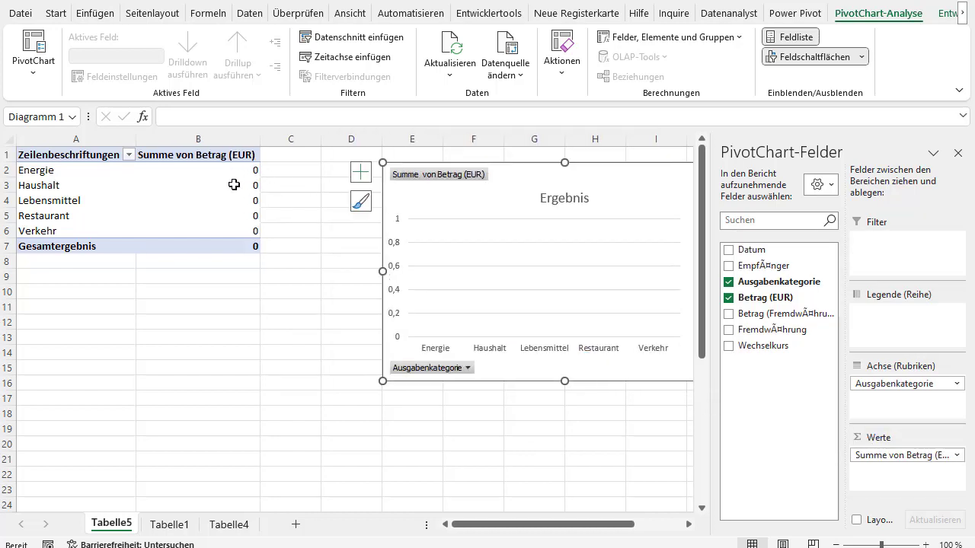
click(191, 524)
Step: Select the whole Betrag (EUR) column D on Tabelle1
drag(970, 434, 971, 267)
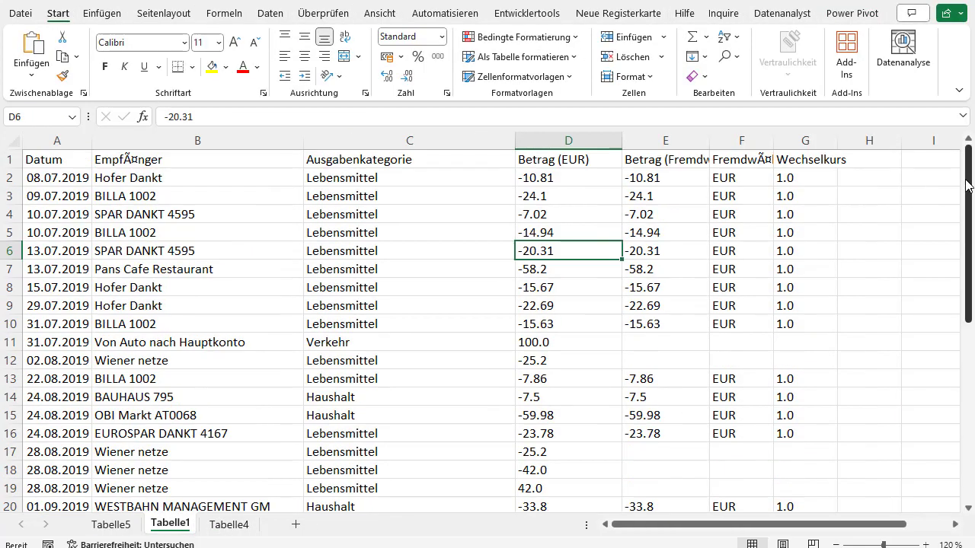
mouse_move(579, 178)
mouse_down()
mouse_move(568, 177)
mouse_move(555, 268)
mouse_up()
click(555, 245)
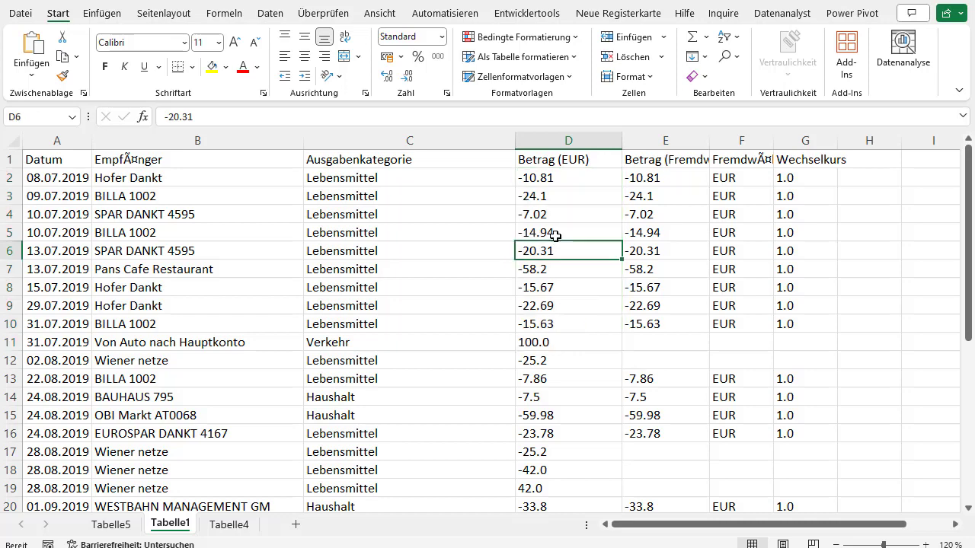
click(555, 196)
click(544, 178)
click(543, 136)
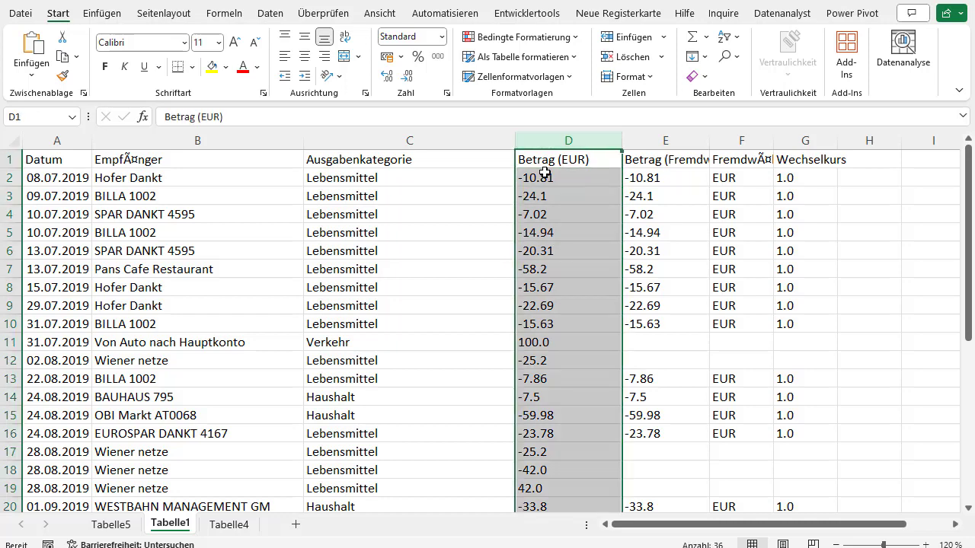
Step: Replace every '.' with ',' in column D, then go back to the Tabelle5 pivot sheet
key(ctrl+f)
click(385, 279)
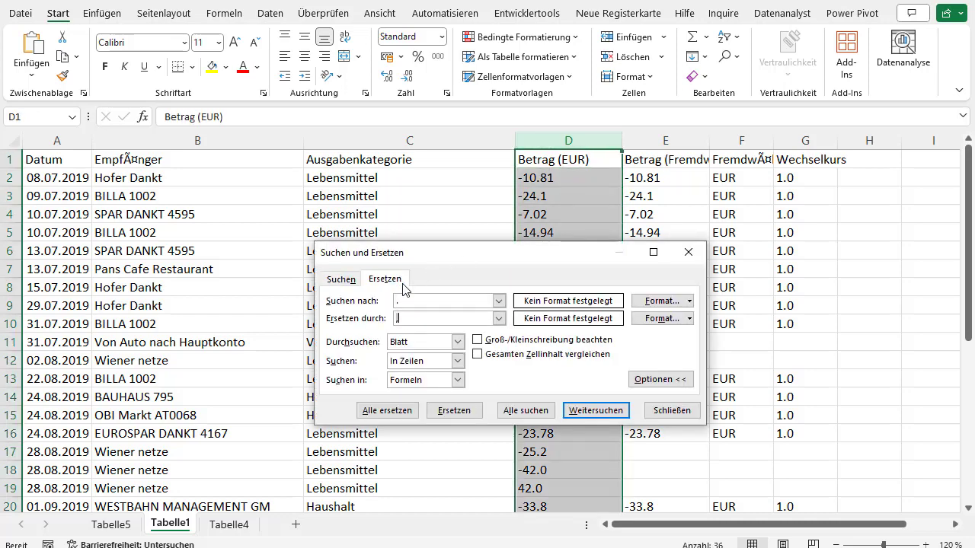
click(419, 410)
key(Return)
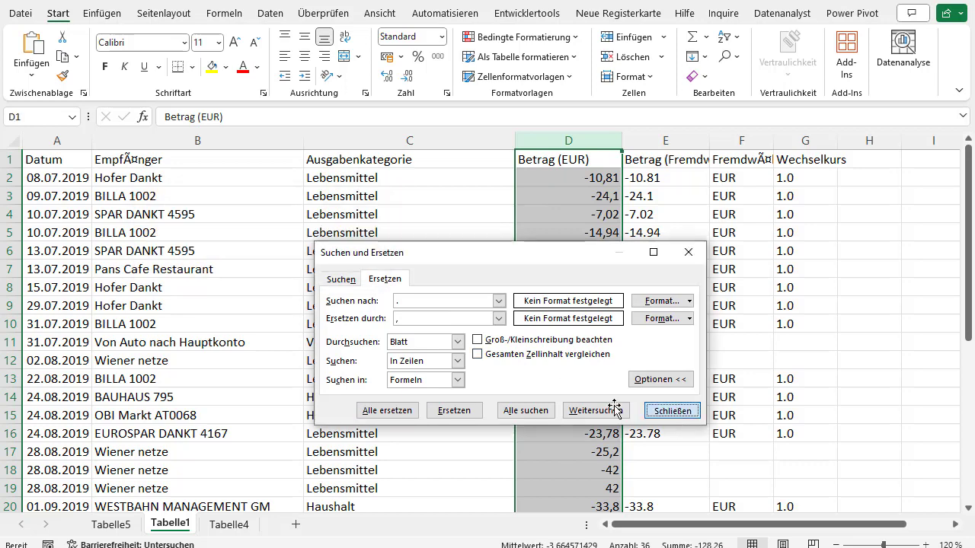
click(649, 411)
click(246, 523)
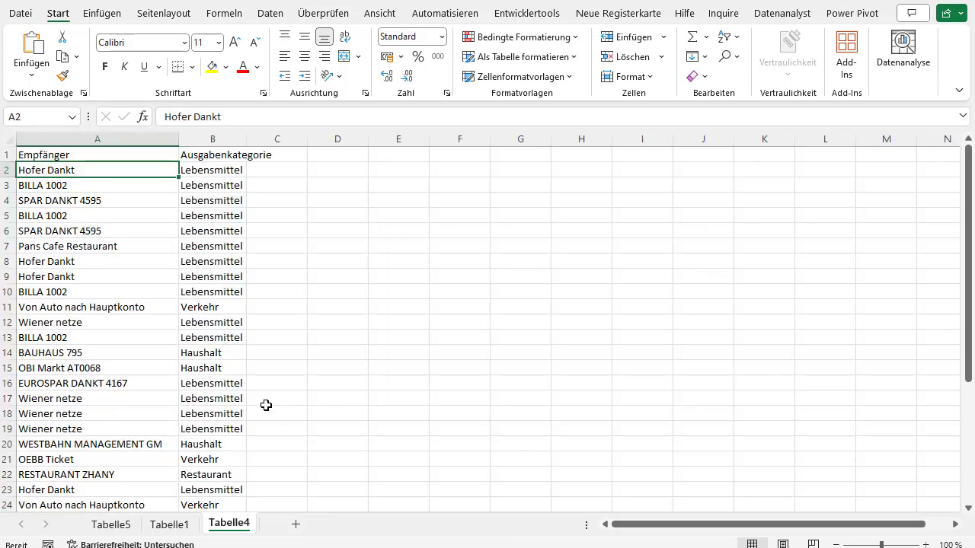
click(110, 526)
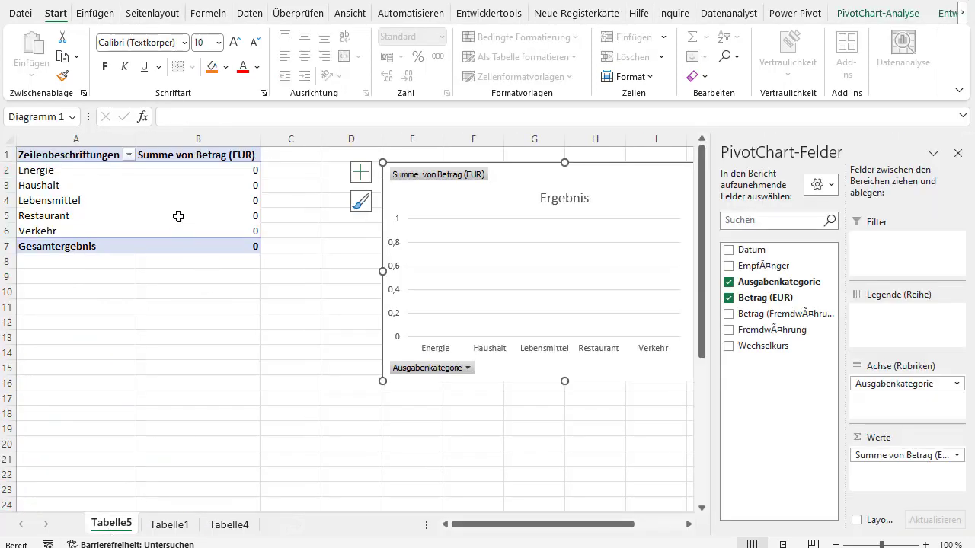
Step: Refresh the pivot to show real totals like Lebensmittel -472,64 and total -128,26
right_click(192, 197)
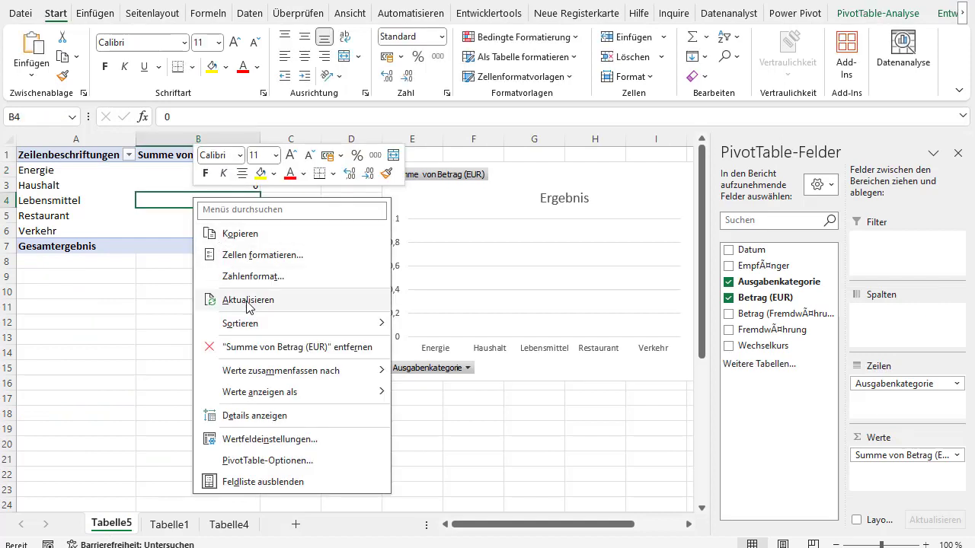
click(236, 298)
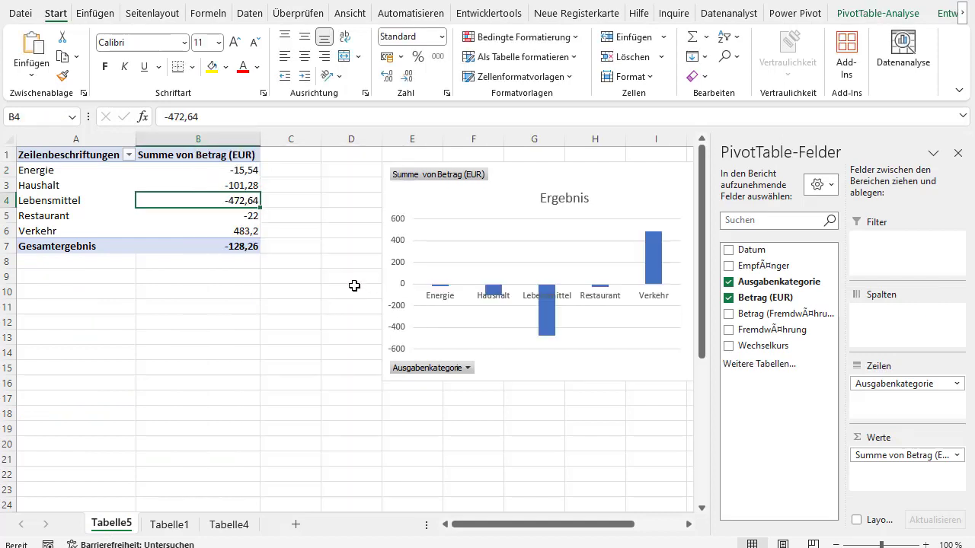
click(440, 165)
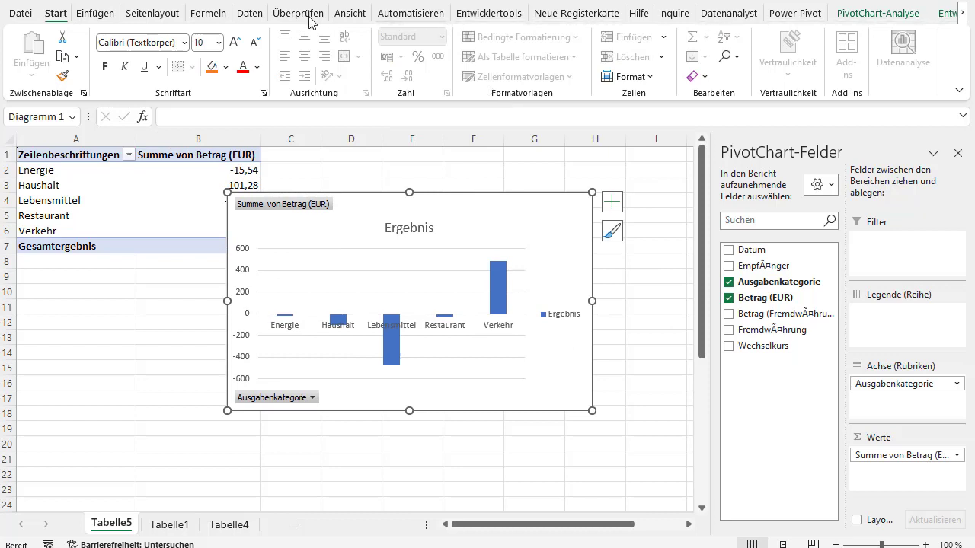
Step: Change the PivotChart type to a pie (Kreis) chart
click(949, 13)
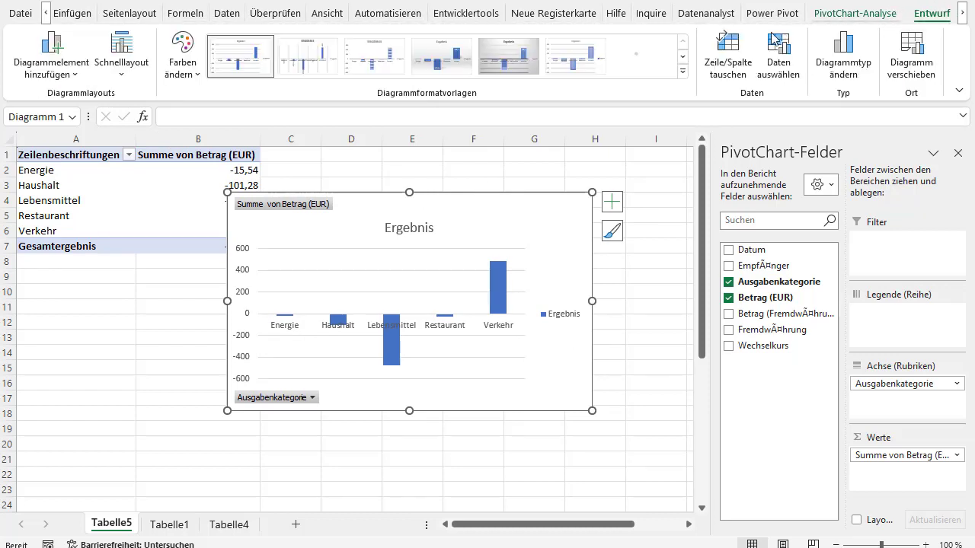
click(851, 69)
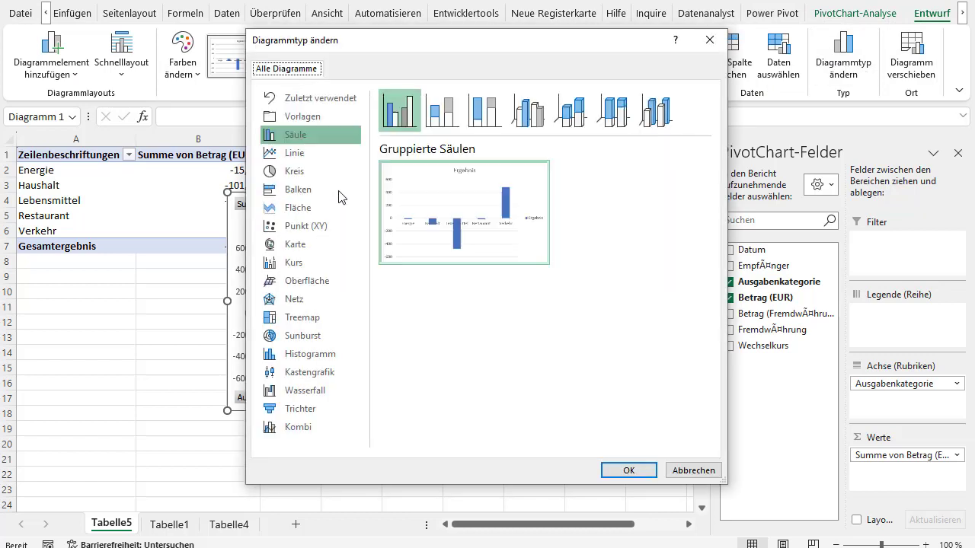
click(607, 469)
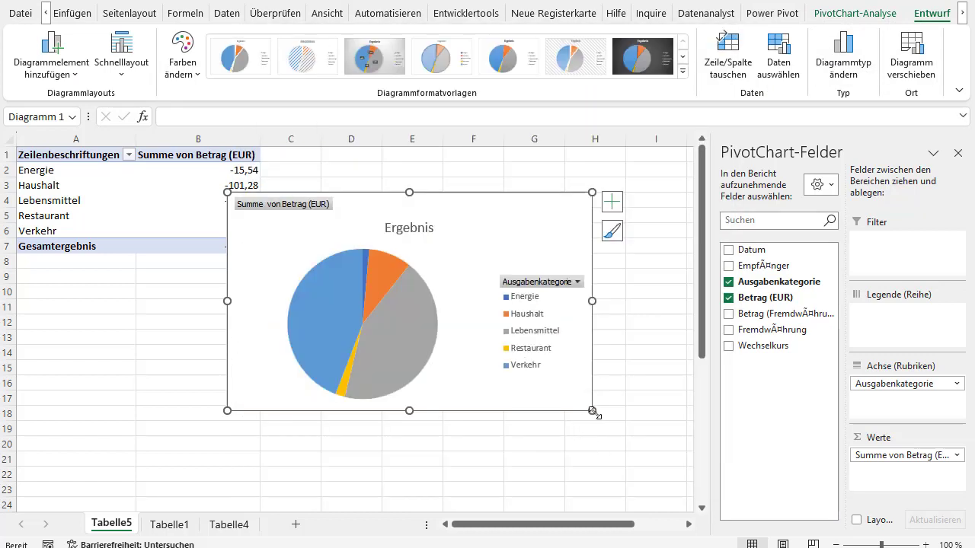
Step: Enlarge the pie chart over the pivot sheet and nudge it into position
drag(592, 411, 633, 472)
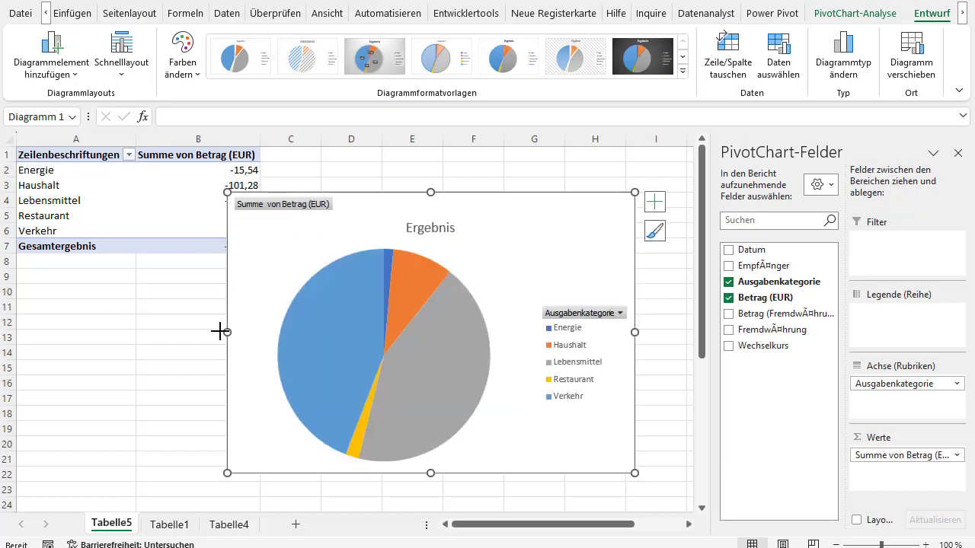
drag(227, 332, 86, 332)
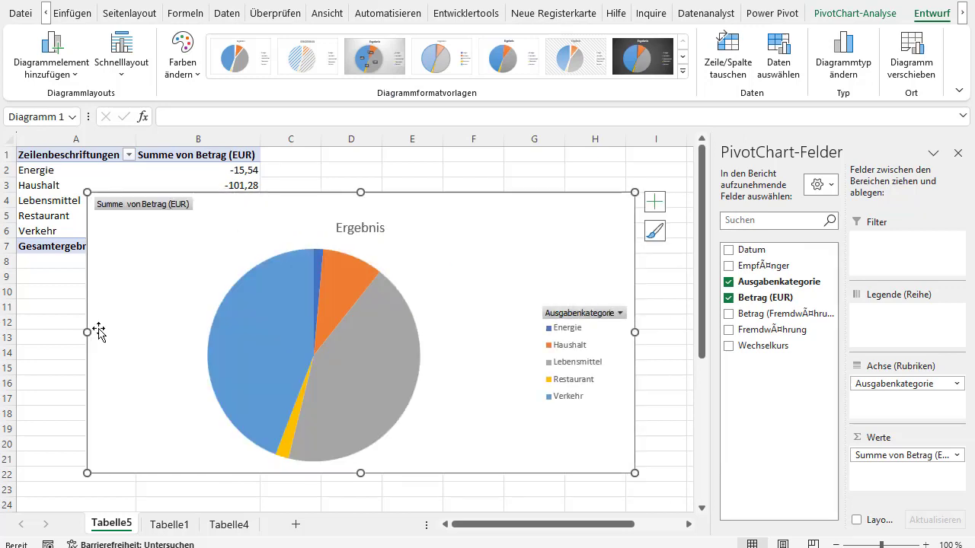
click(299, 343)
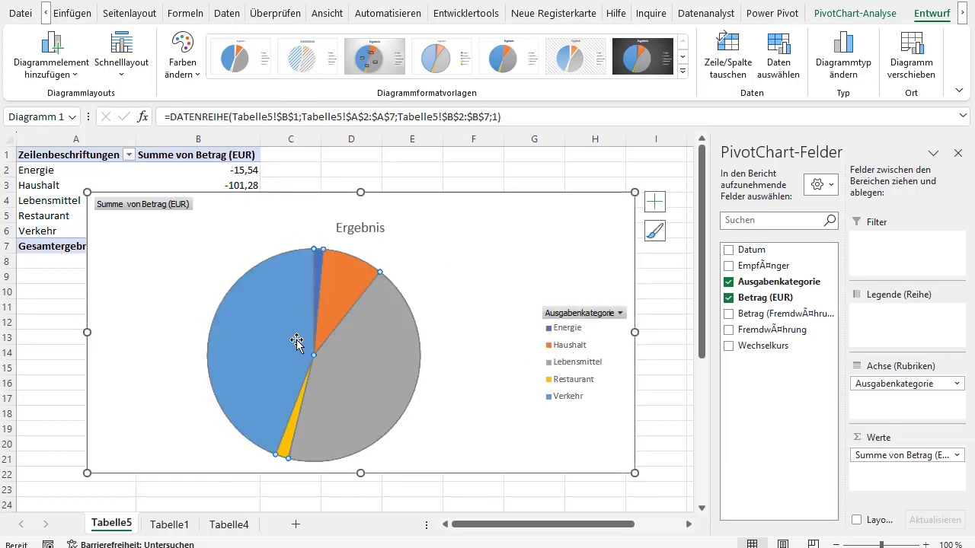
click(339, 305)
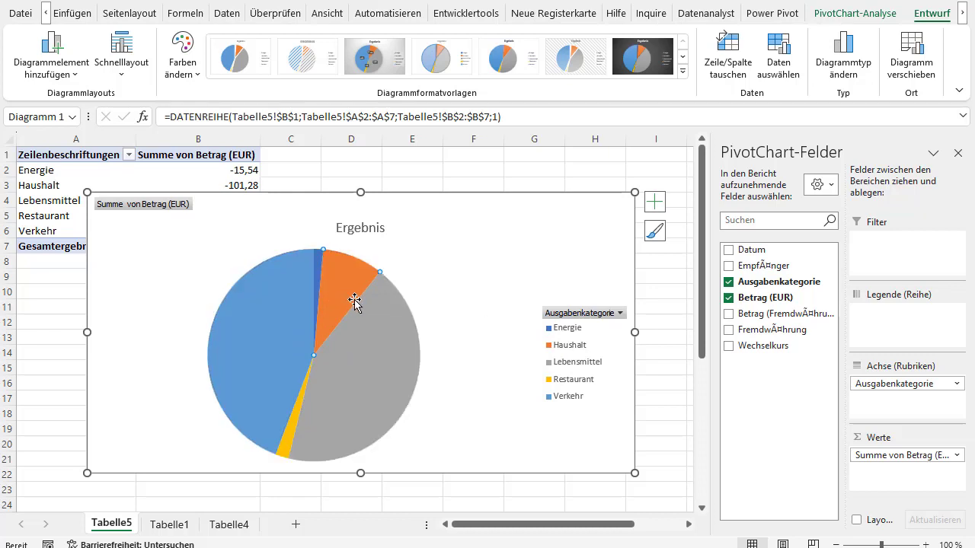
drag(385, 195, 402, 171)
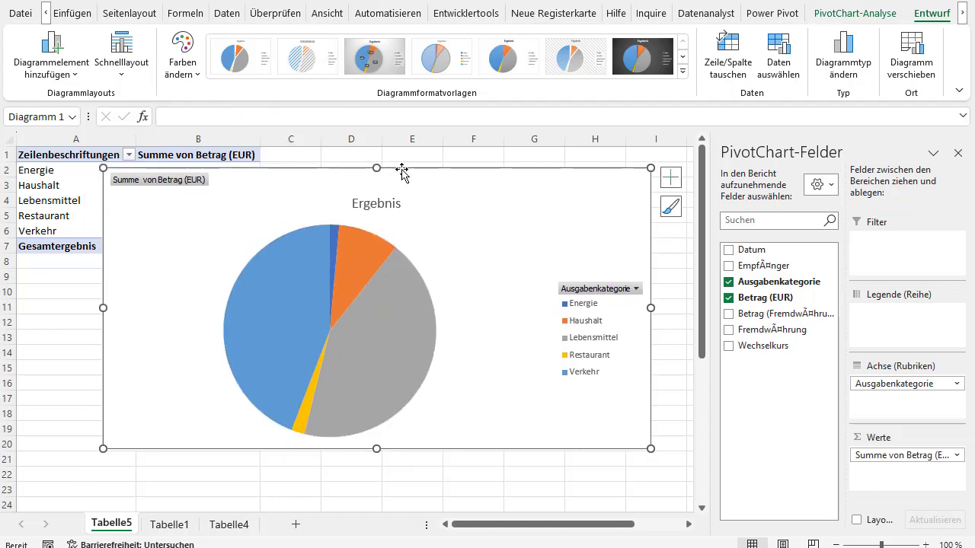